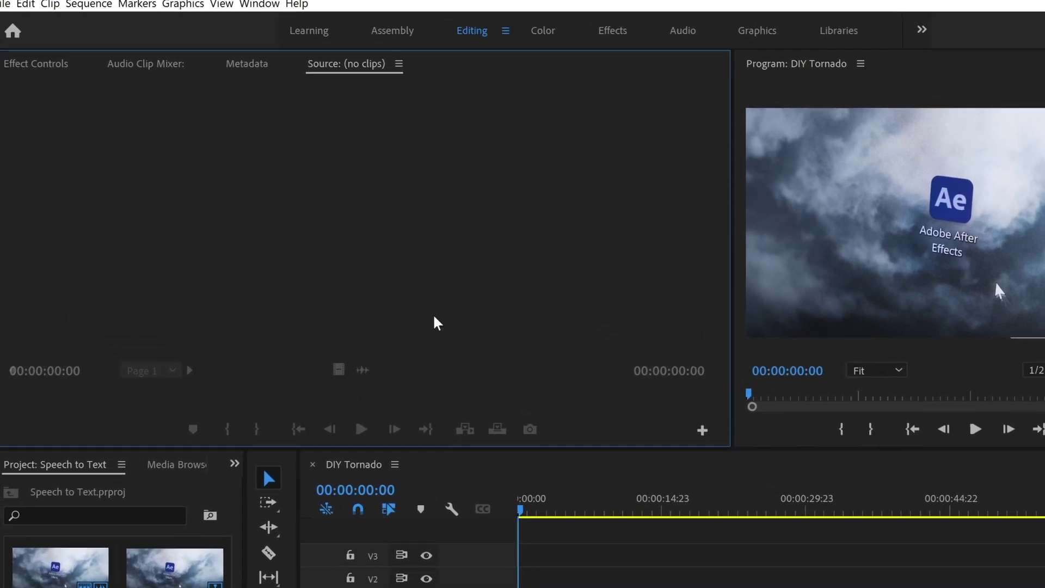
# - Show the Text panel, look at the Transcript view, then return to Captions to transcribe the sequence
pyautogui.click(266, 12)
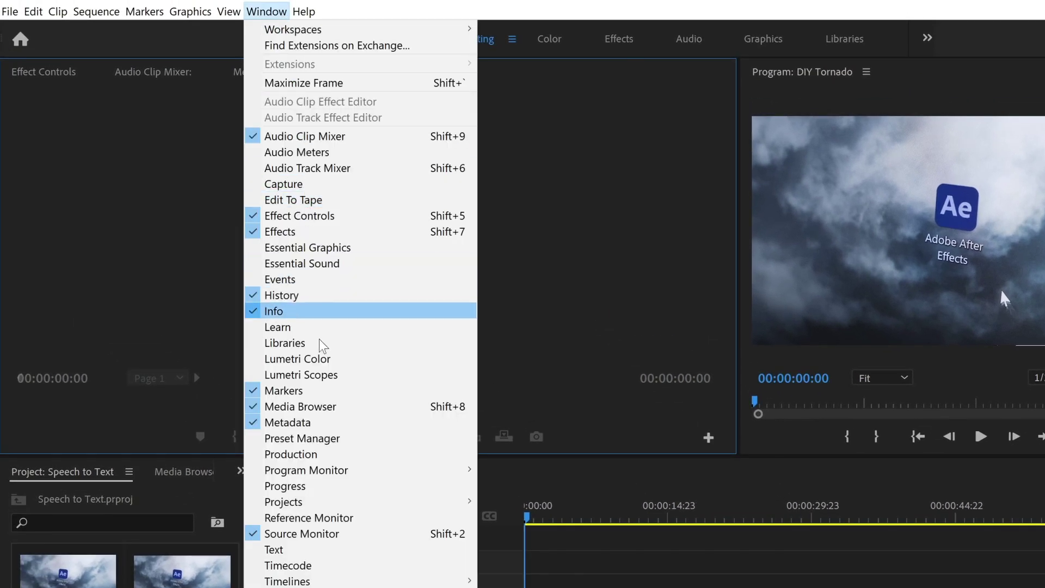
pyautogui.click(350, 550)
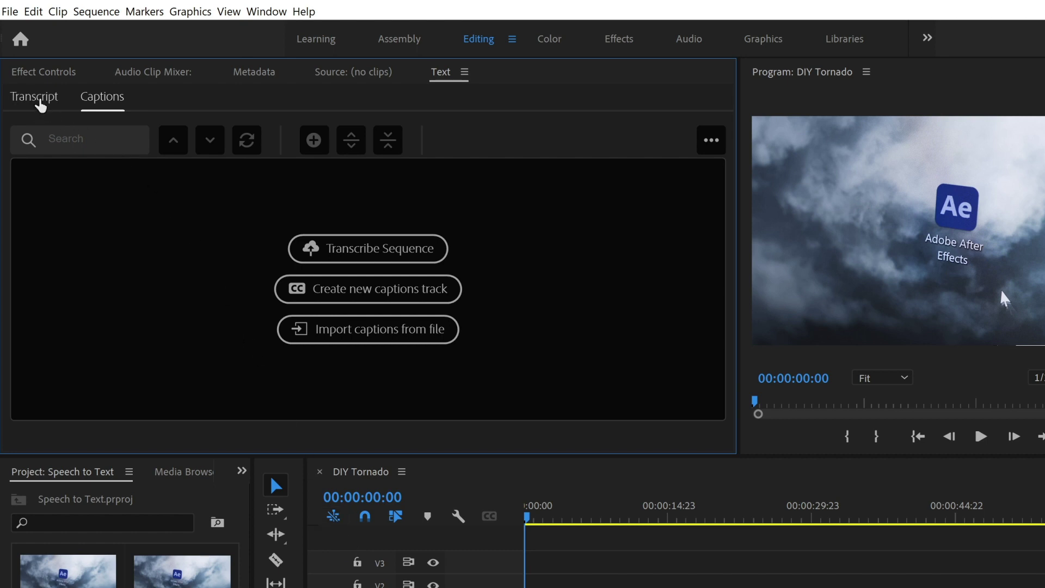
pyautogui.click(36, 98)
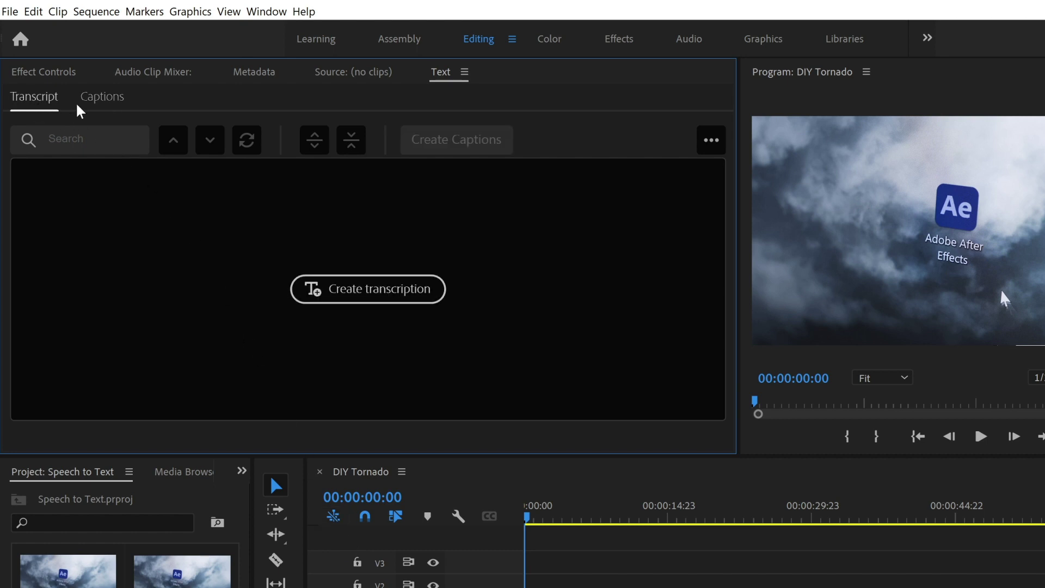
pyautogui.click(109, 103)
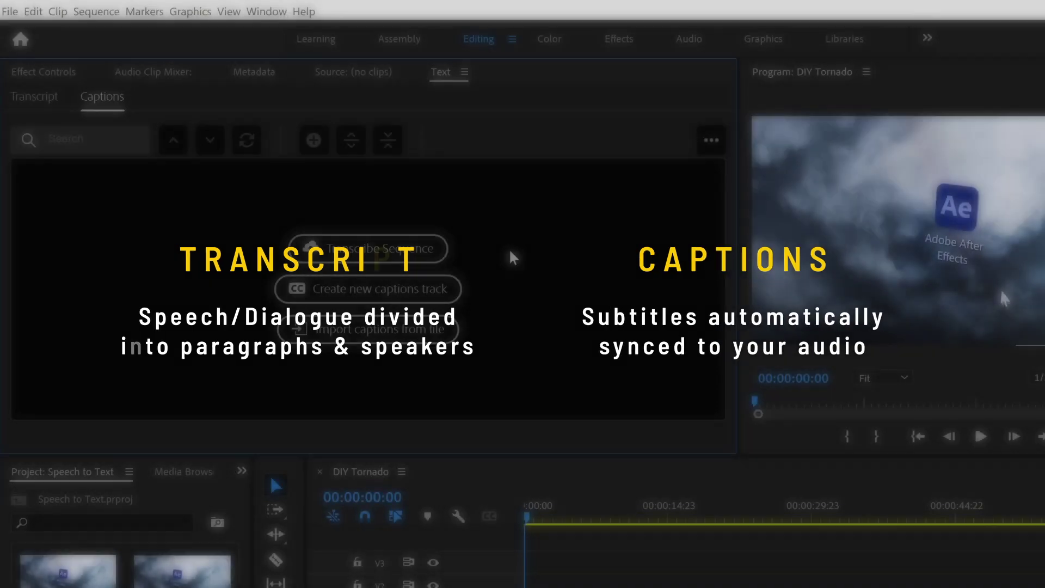
pyautogui.click(435, 248)
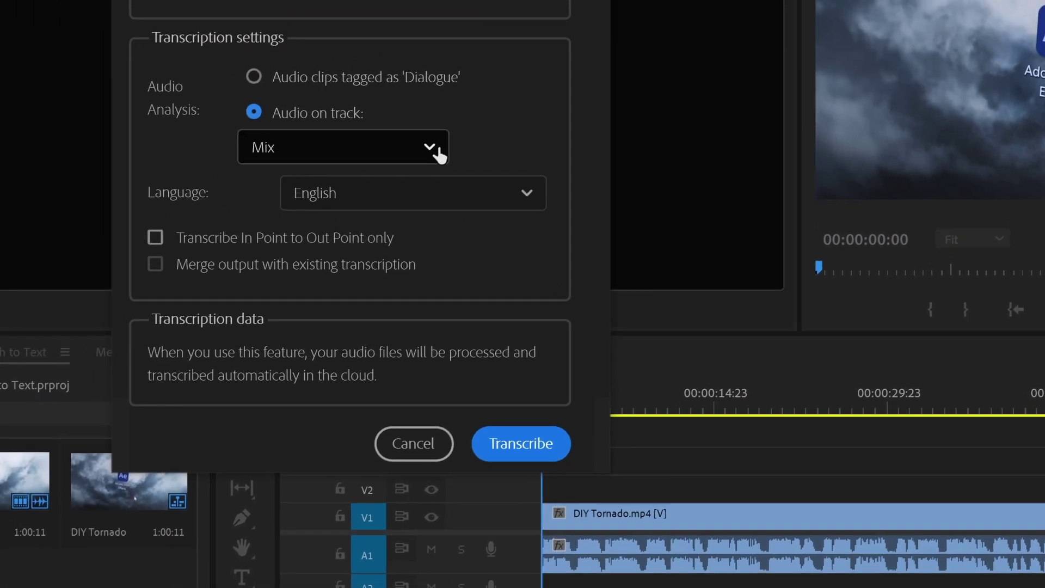
# - Transcribe the whole sequence from Mix audio in English, with the In-to-Out limit turned off
pyautogui.click(343, 39)
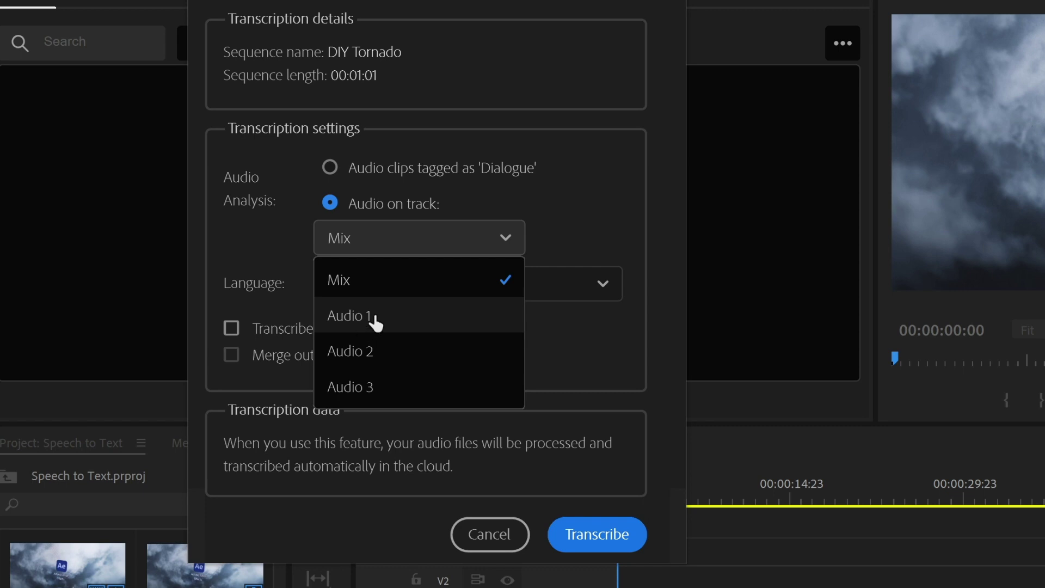
pyautogui.click(418, 289)
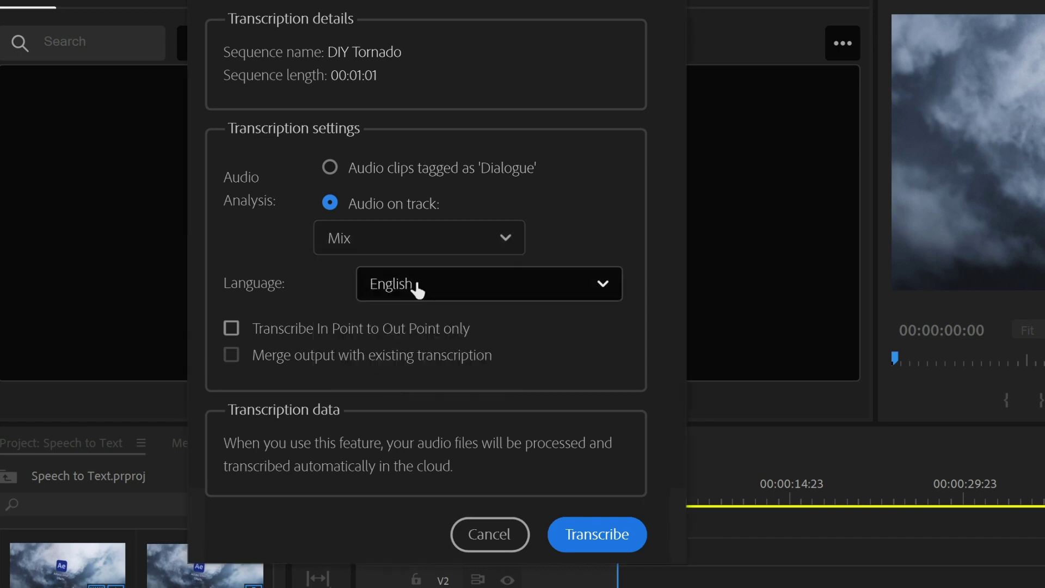
pyautogui.click(418, 288)
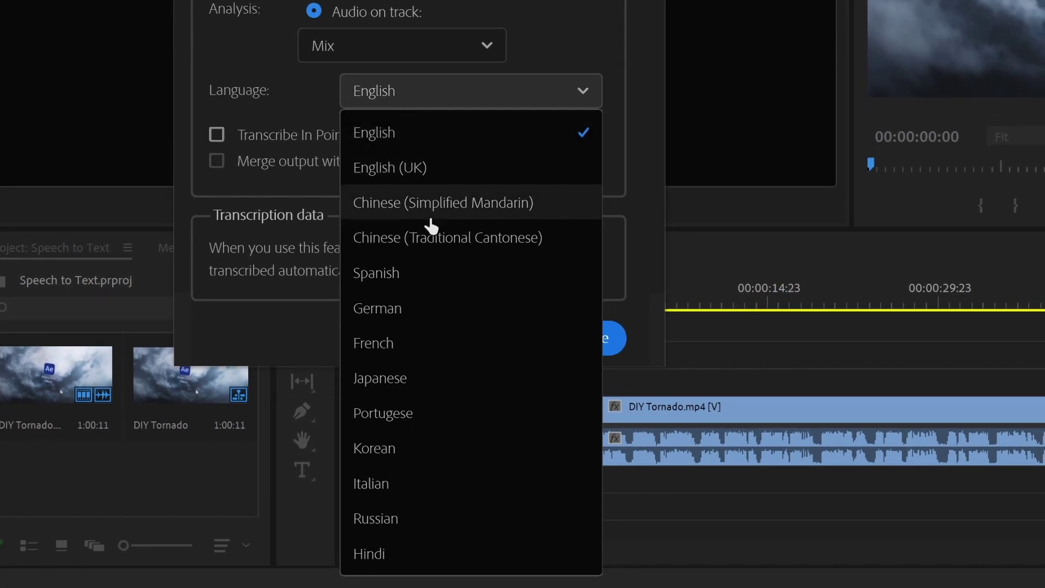
pyautogui.click(404, 271)
pyautogui.click(400, 98)
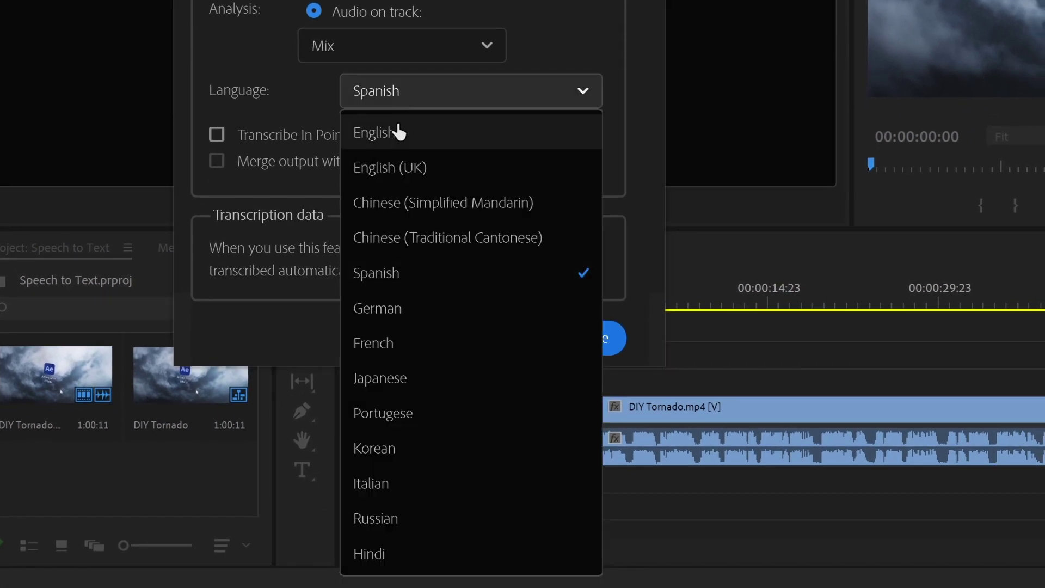
pyautogui.click(398, 130)
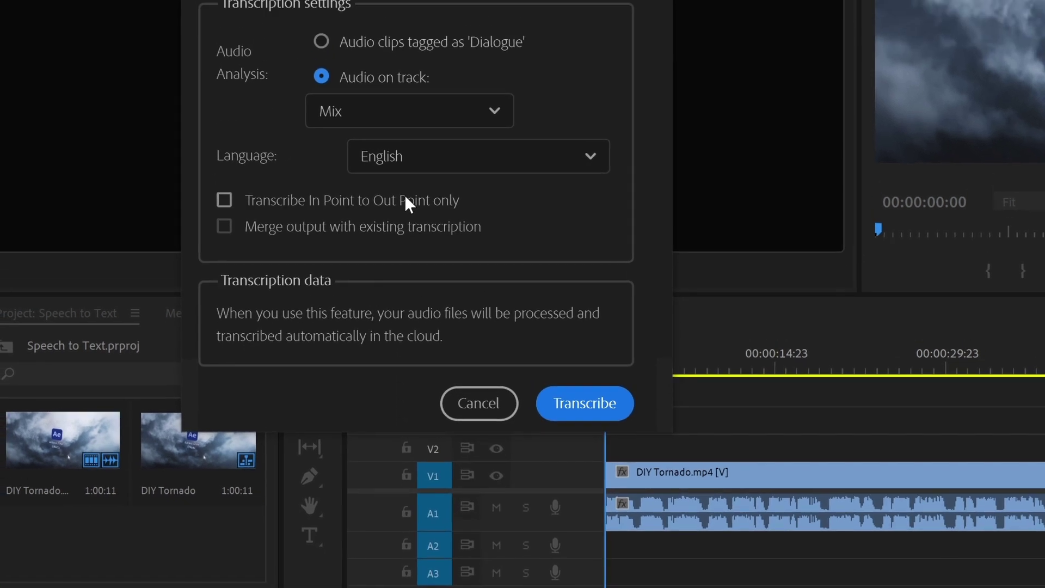
pyautogui.click(219, 152)
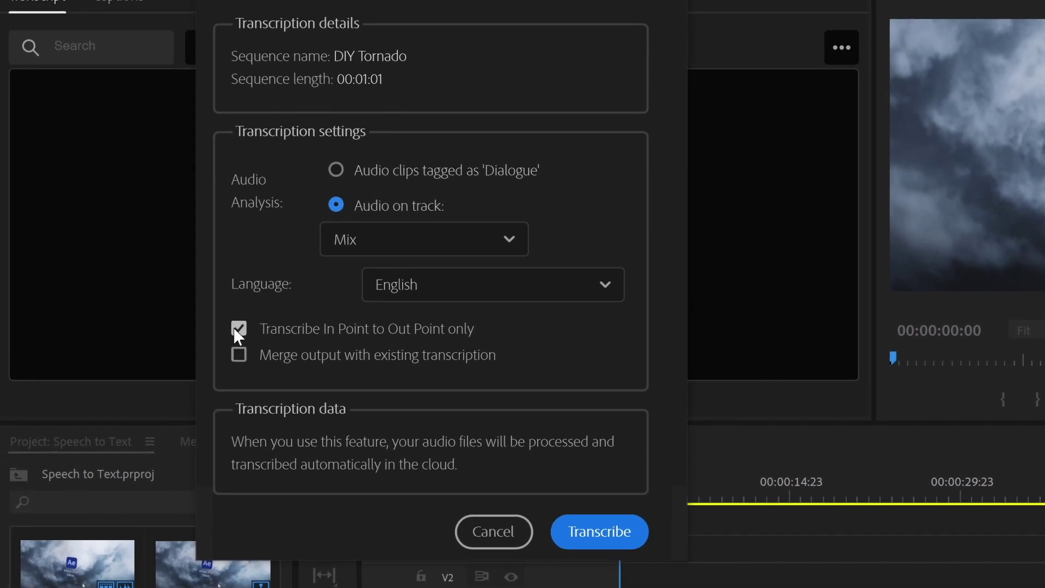
pyautogui.click(235, 330)
# - Run the transcription and rename Speaker 1 to the presenter's name via Edit Speakers
pyautogui.click(579, 533)
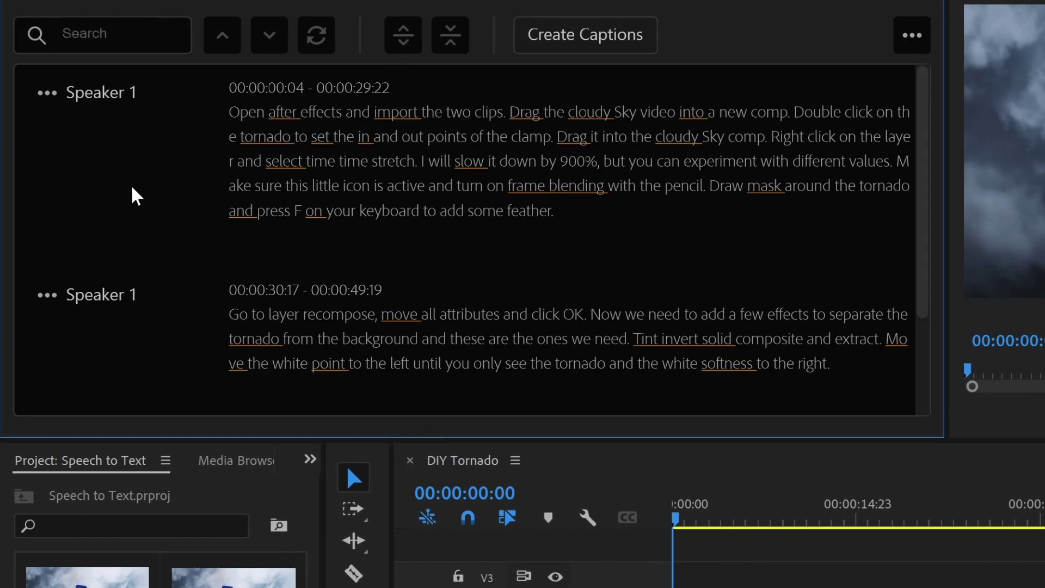
pyautogui.scroll(-3, 98, 136)
pyautogui.scroll(3, 131, 228)
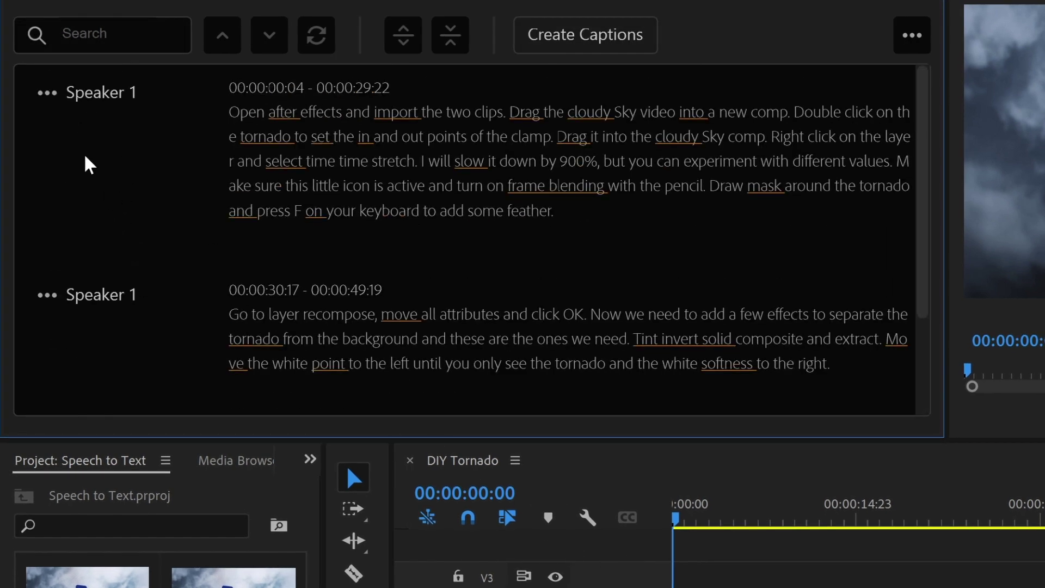
pyautogui.click(44, 102)
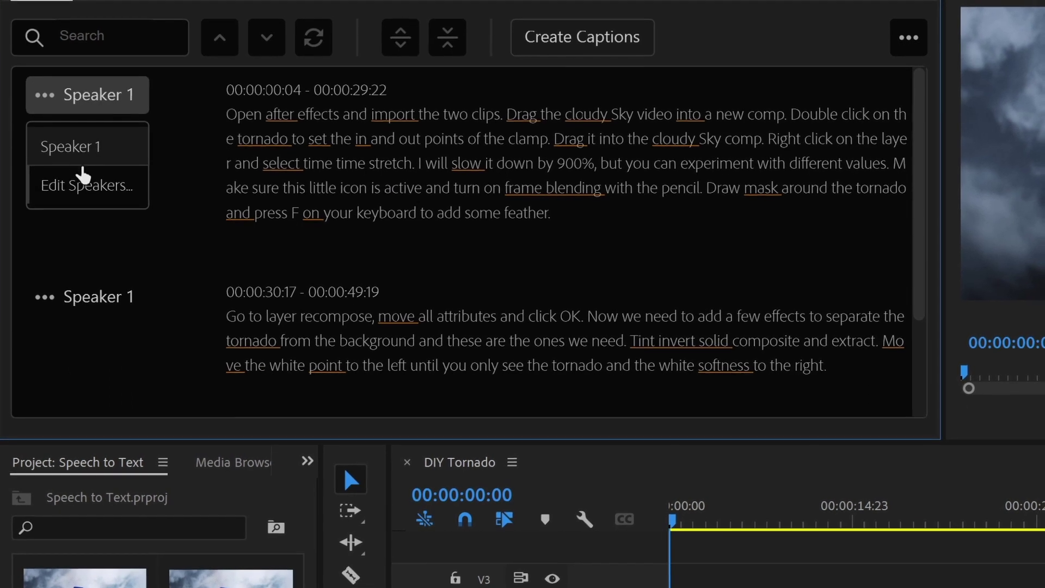
pyautogui.click(94, 194)
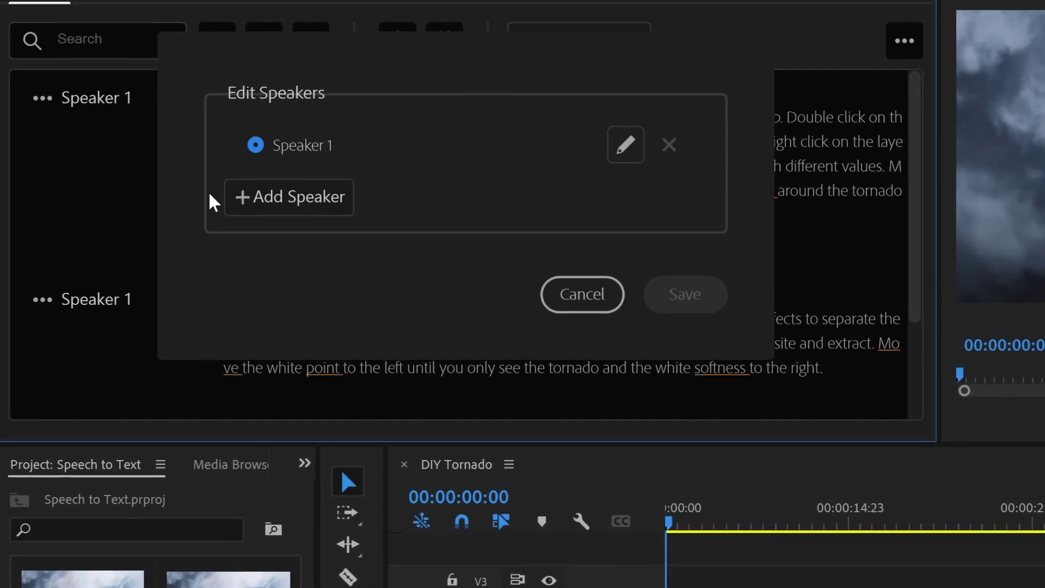
pyautogui.click(618, 155)
pyautogui.moveTo(493, 161); pyautogui.dragTo(218, 128)
pyautogui.write('Mateo')
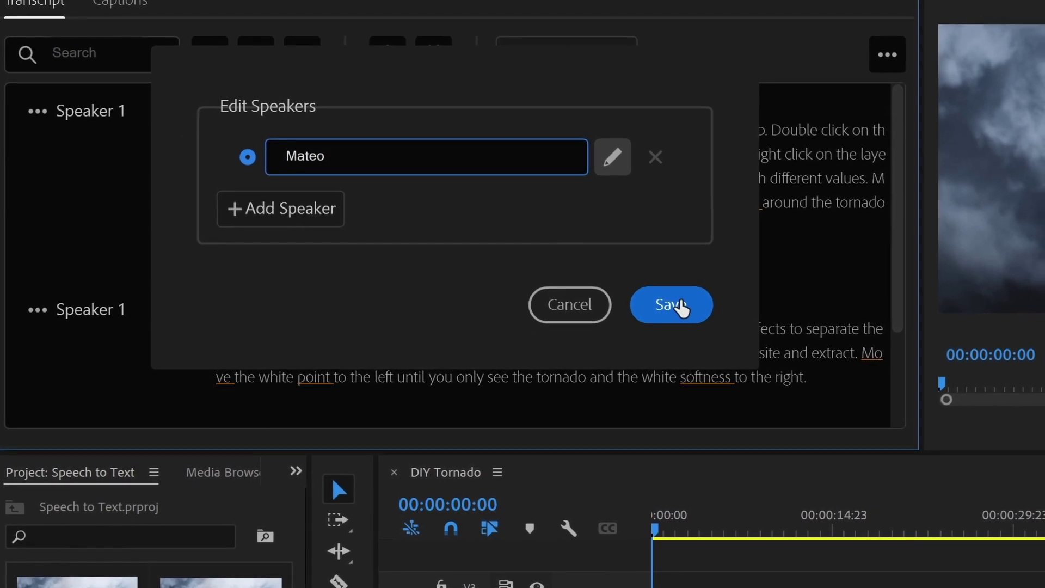
pyautogui.click(678, 302)
# - Correct the word 'clamp' to 'clip' in the first transcript paragraph
pyautogui.scroll(-4, 206, 163)
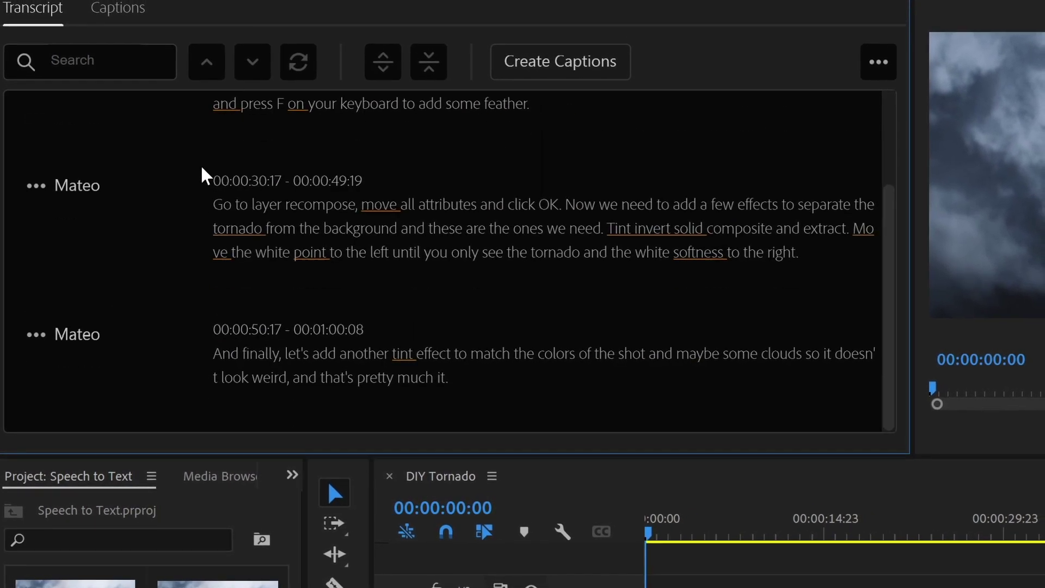
pyautogui.scroll(3, 205, 172)
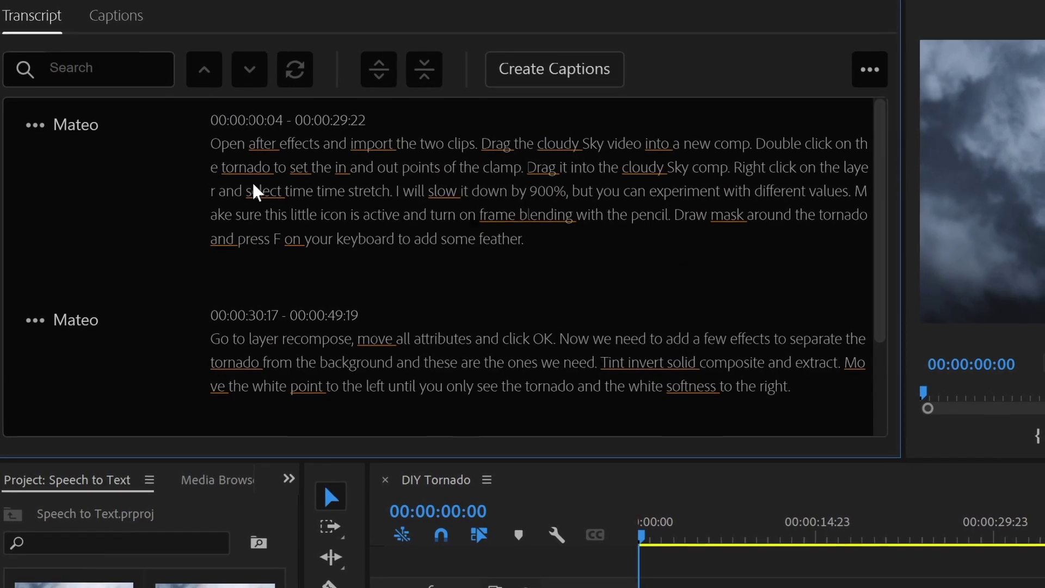
pyautogui.doubleClick(478, 199)
pyautogui.click(529, 153)
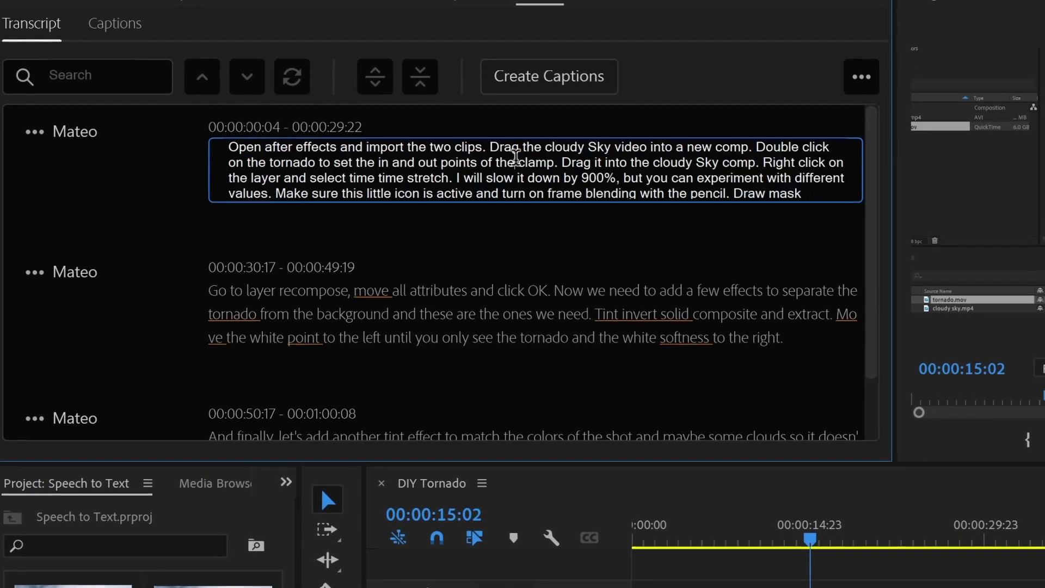
pyautogui.doubleClick(524, 163)
pyautogui.write('clip')
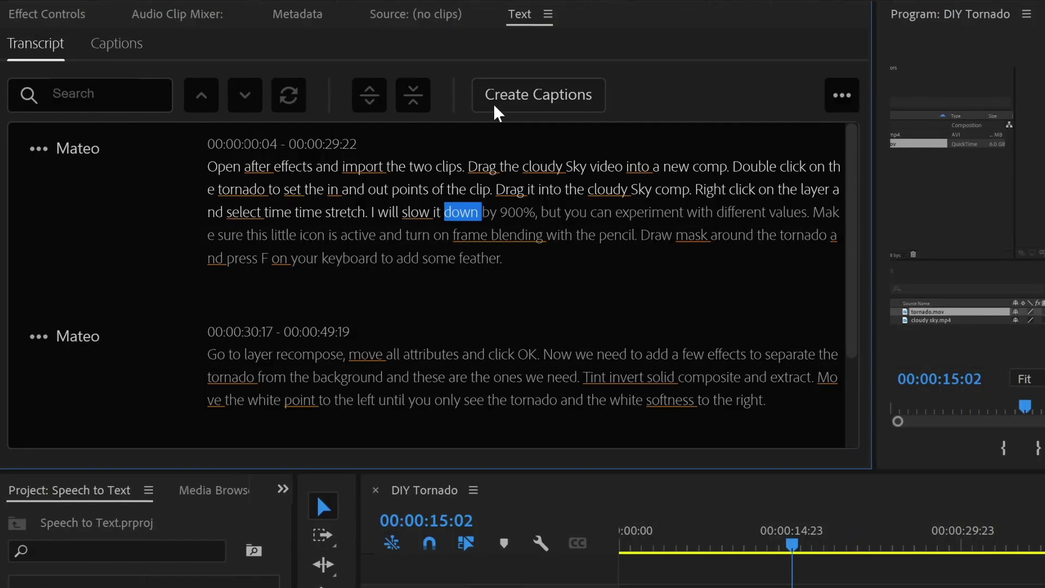
pyautogui.click(506, 96)
# - Create Subtitle-format captions from the sequence transcript
pyautogui.click(813, 229)
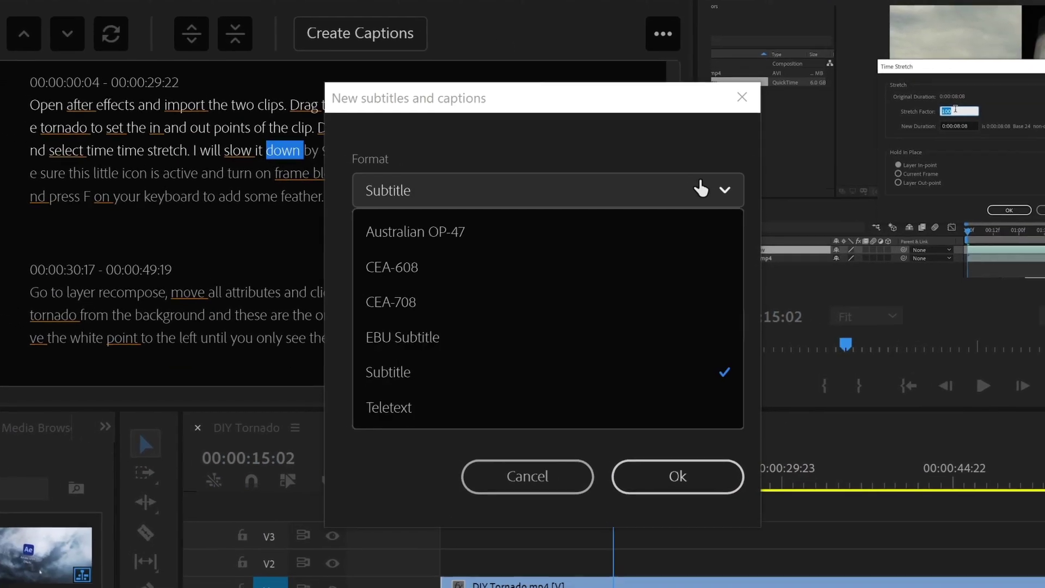
pyautogui.click(813, 229)
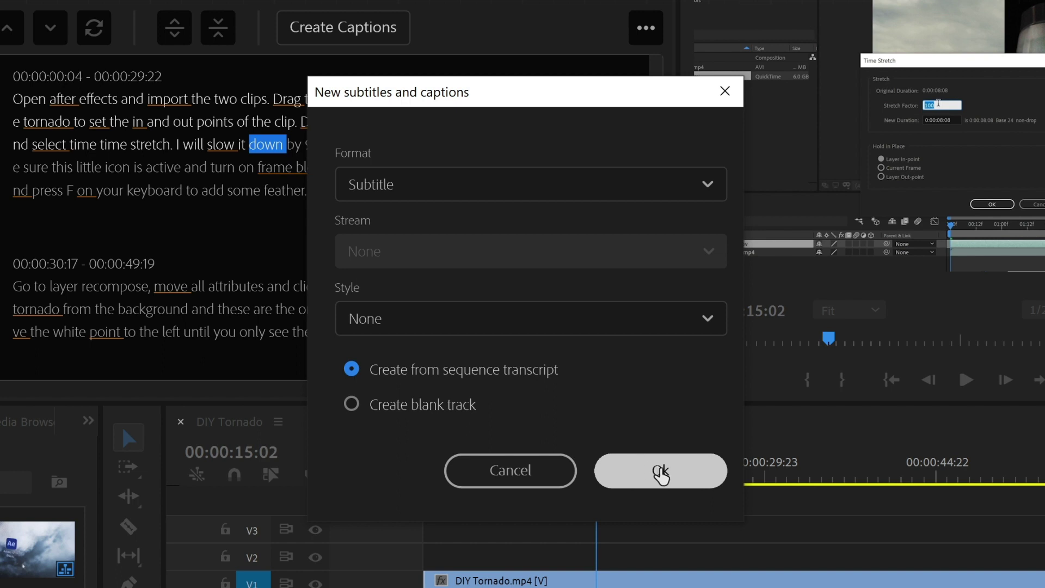
pyautogui.click(661, 471)
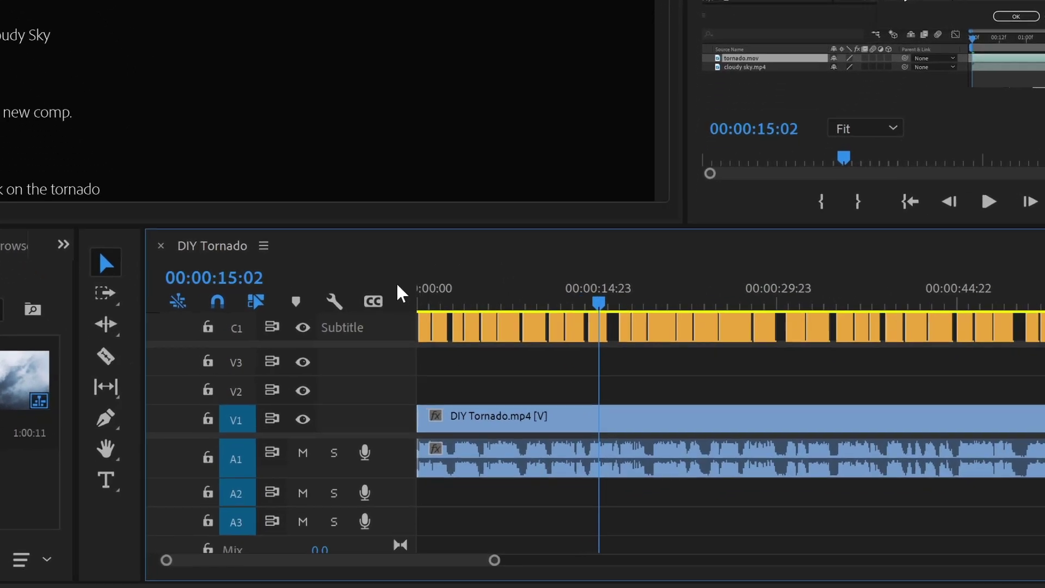
# - Hide all caption tracks on the timeline, then show them again
pyautogui.click(447, 405)
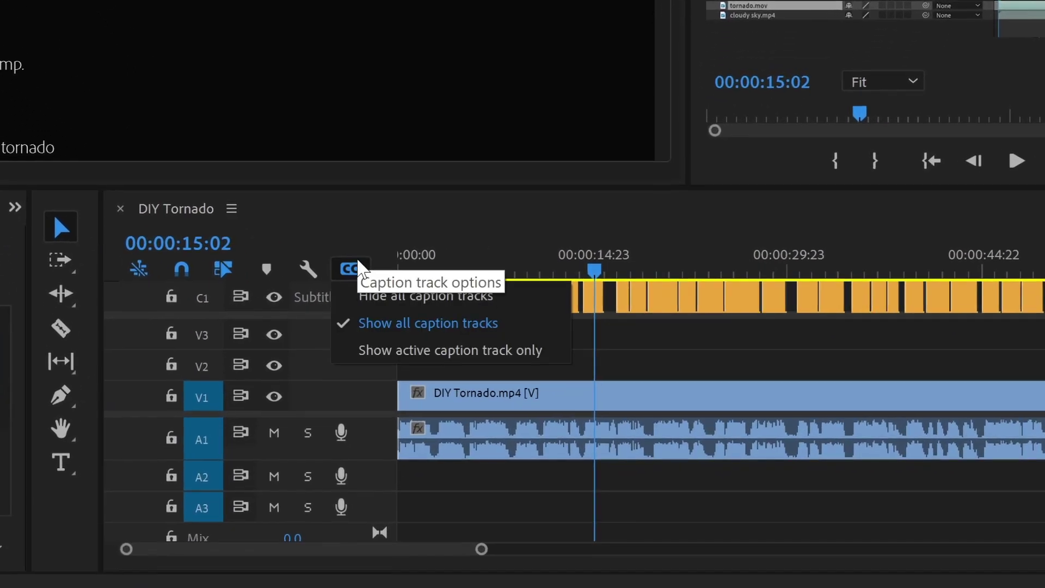
pyautogui.click(380, 292)
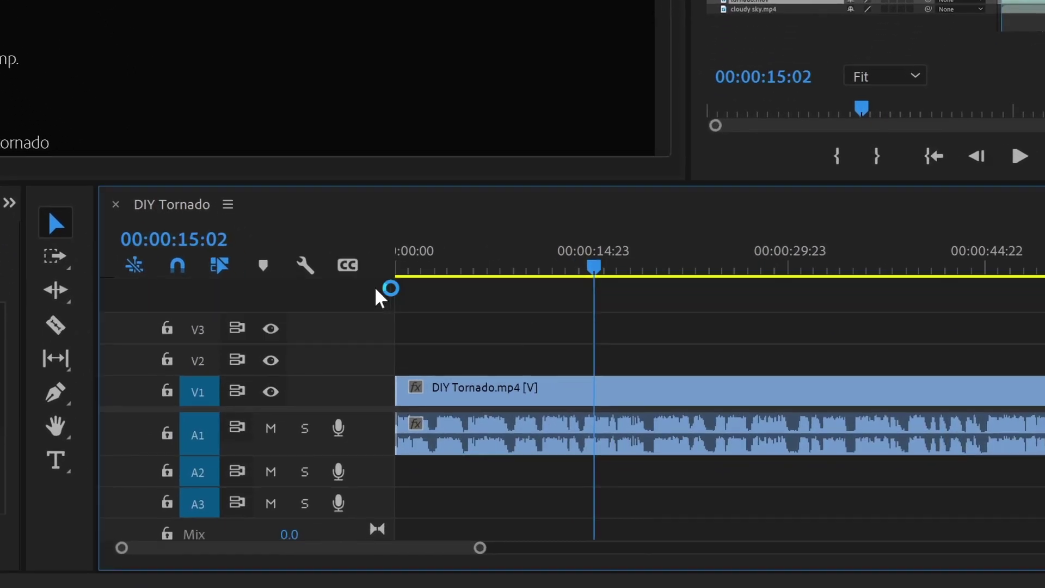
pyautogui.click(347, 270)
pyautogui.click(371, 314)
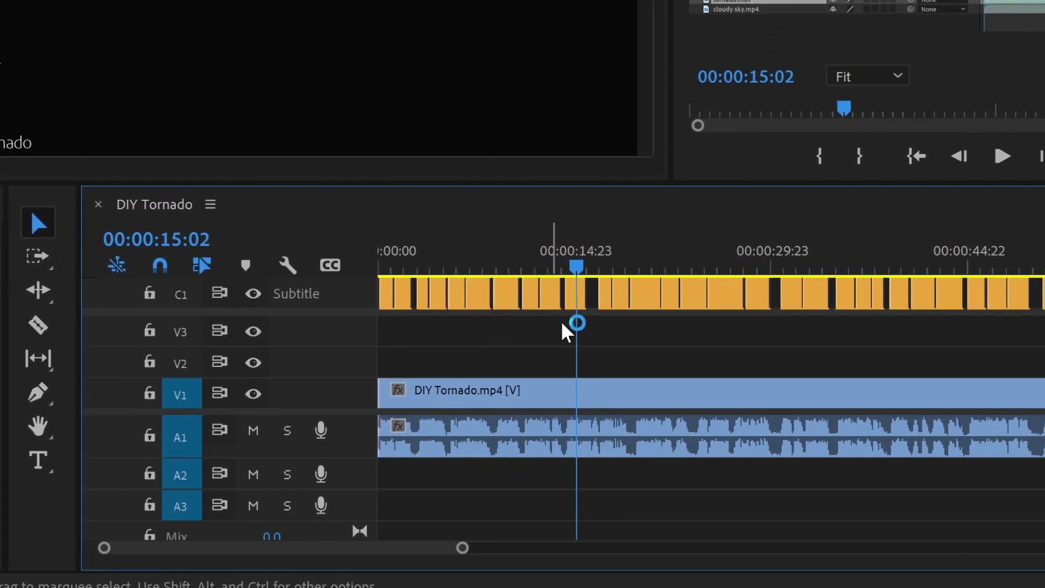
# - Zoom the timeline in and make the 'I will slow it down by 900%,' subtitle end at 00:00:15:21
pyautogui.press('=')
pyautogui.press('=')
pyautogui.press('=')
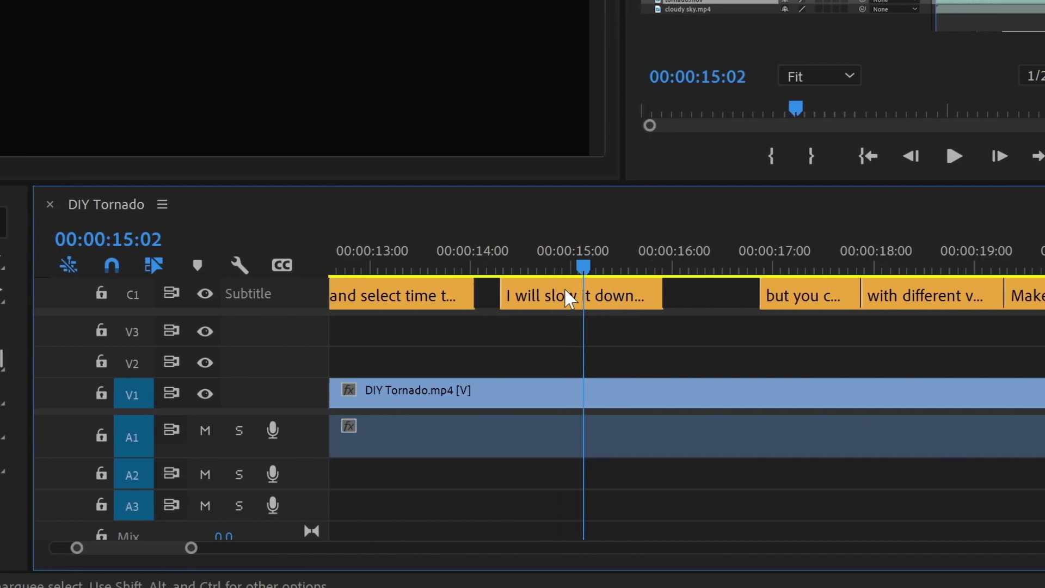
pyautogui.scroll(1, 566, 298)
pyautogui.moveTo(662, 295)
pyautogui.mouseDown()
pyautogui.moveTo(717, 294)
pyautogui.moveTo(647, 294)
pyautogui.mouseUp()
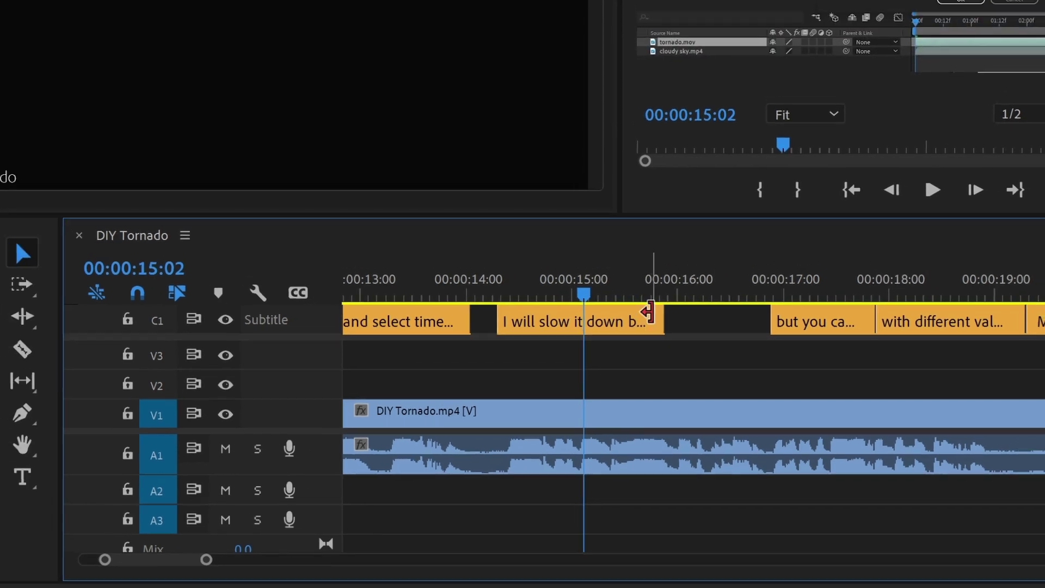
pyautogui.click(768, 256)
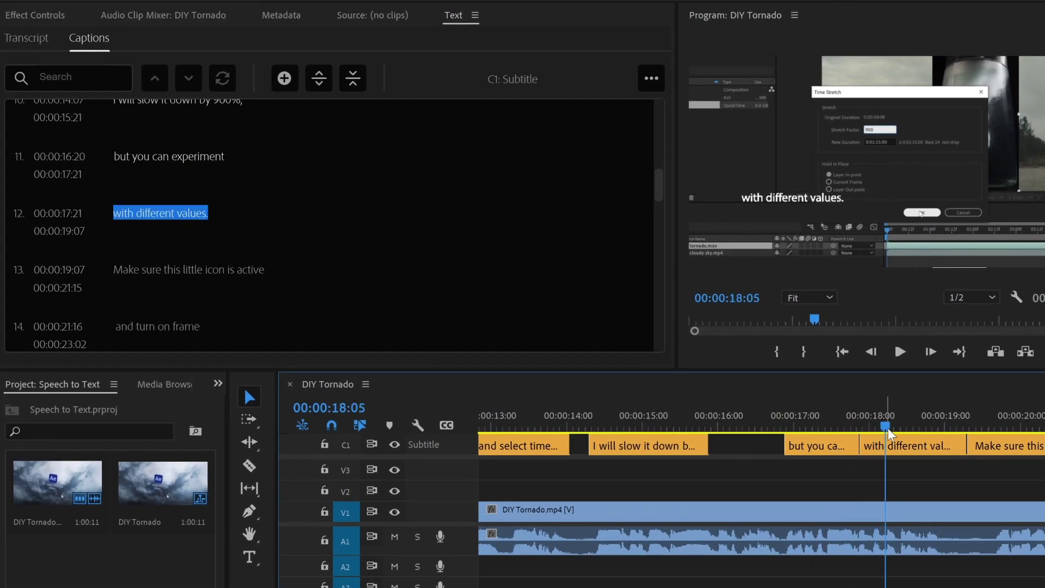
pyautogui.click(1001, 415)
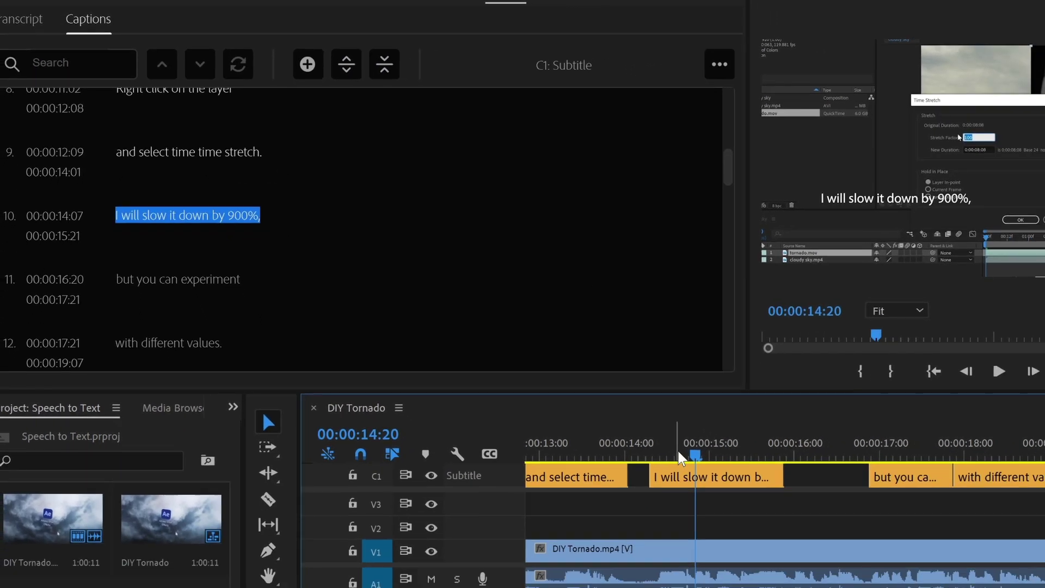
# - Step back two captions, then search the captions for 'tint', 'tornado' and 'after'
pyautogui.press('Up')
pyautogui.press('Up')
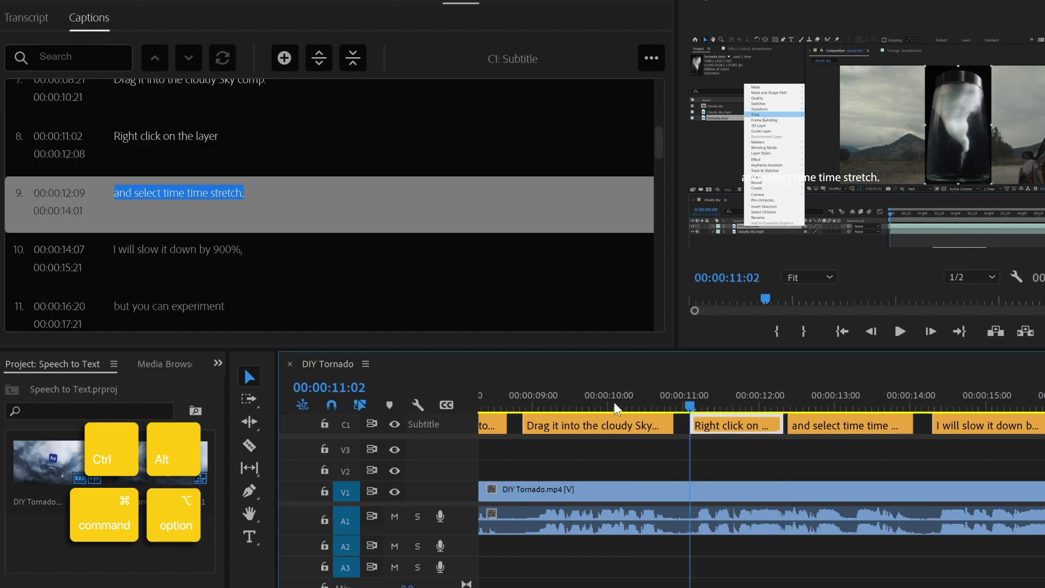
pyautogui.press('Up')
pyautogui.press('Up')
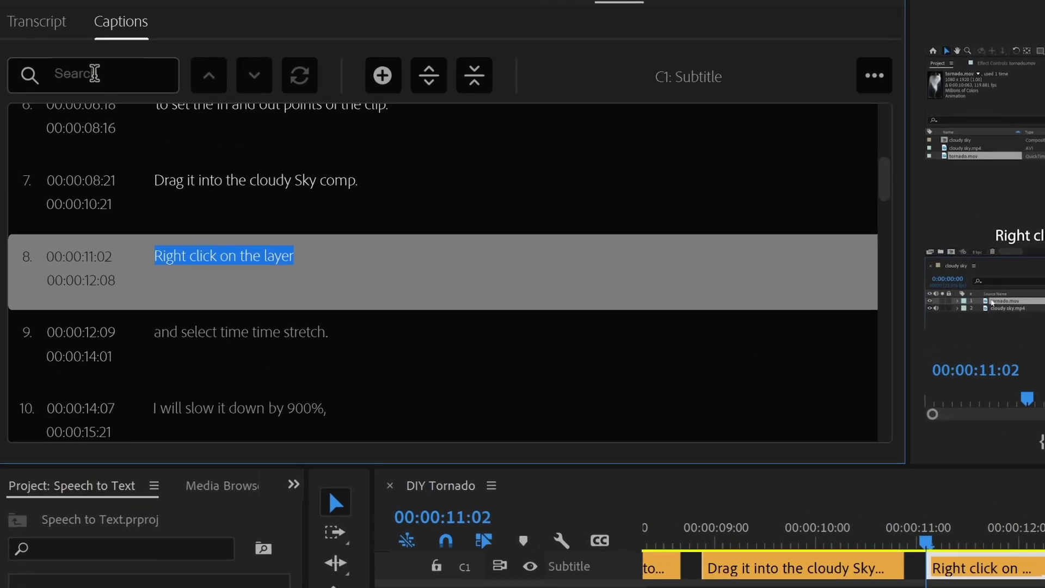
pyautogui.click(94, 72)
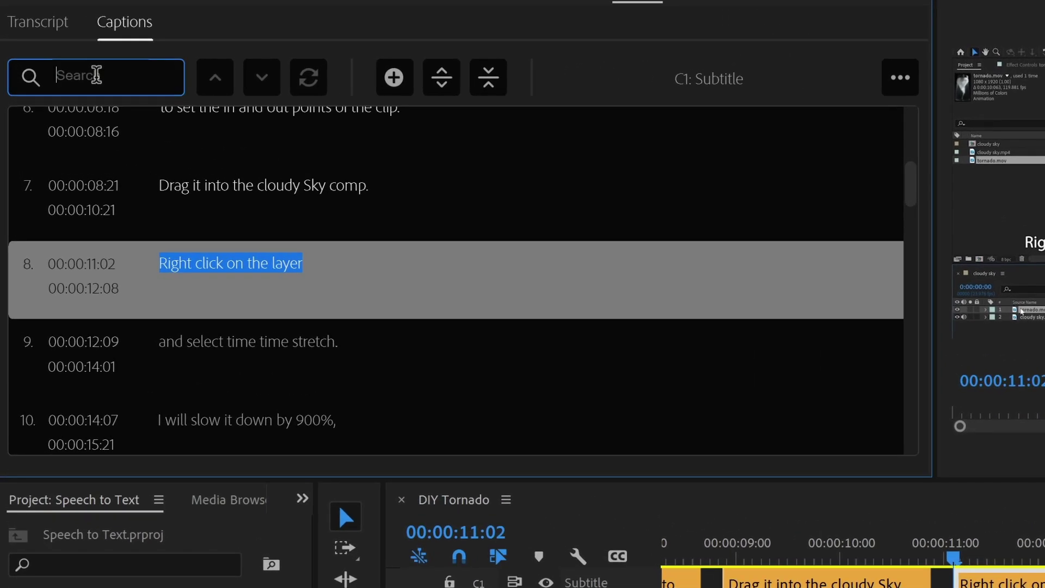
pyautogui.write('tint')
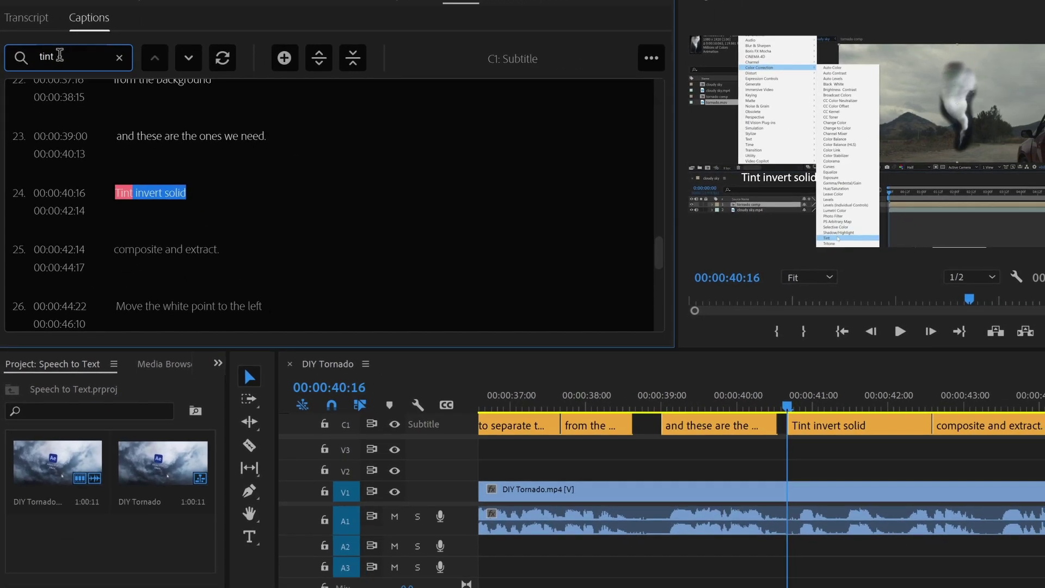
pyautogui.write('rnado')
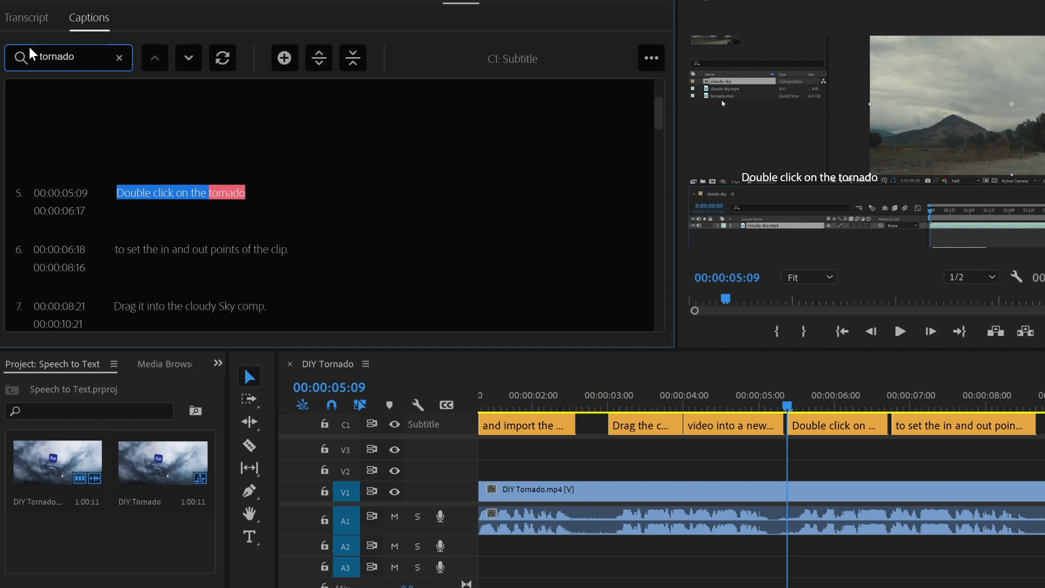
pyautogui.write('after')
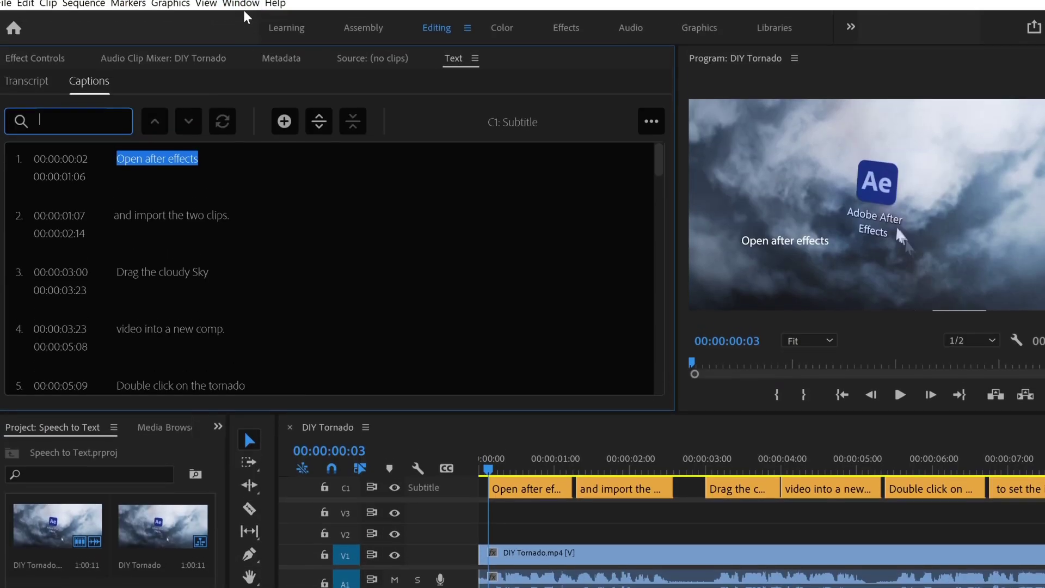
# - Open the Essential Graphics Edit view with the 'Open after effects' caption selected
pyautogui.click(241, 10)
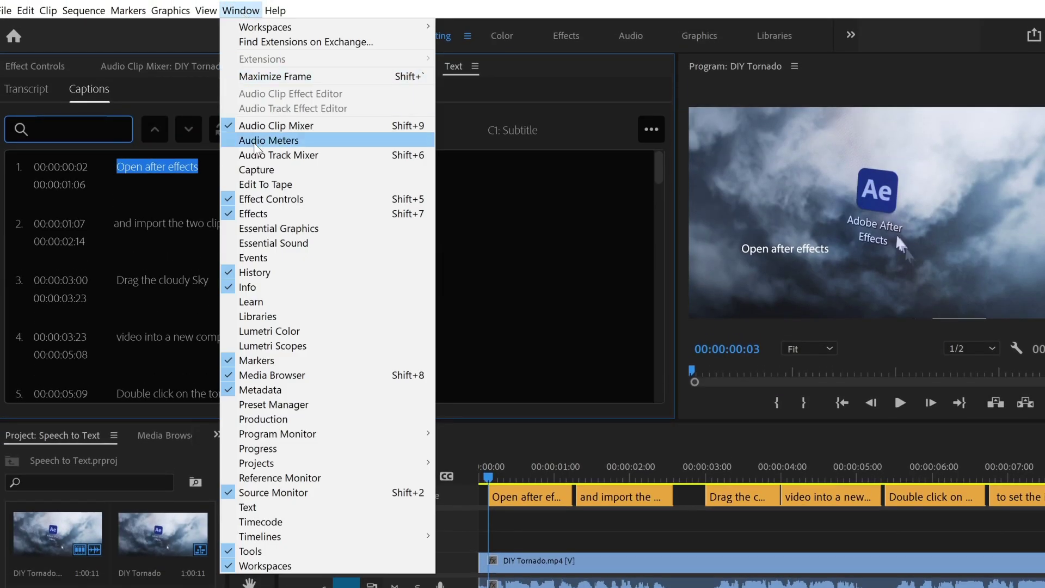
pyautogui.click(279, 228)
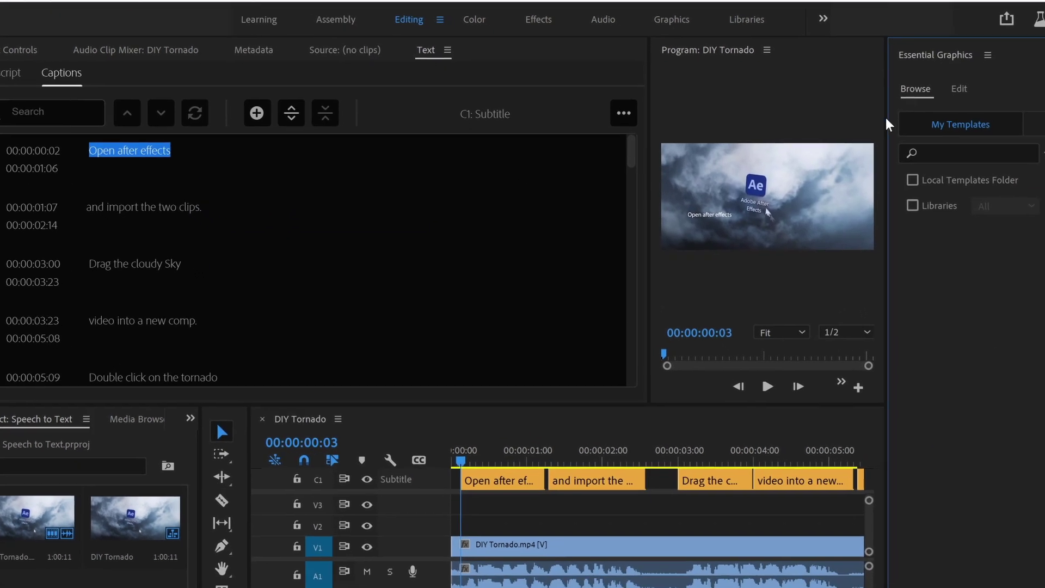
pyautogui.click(921, 67)
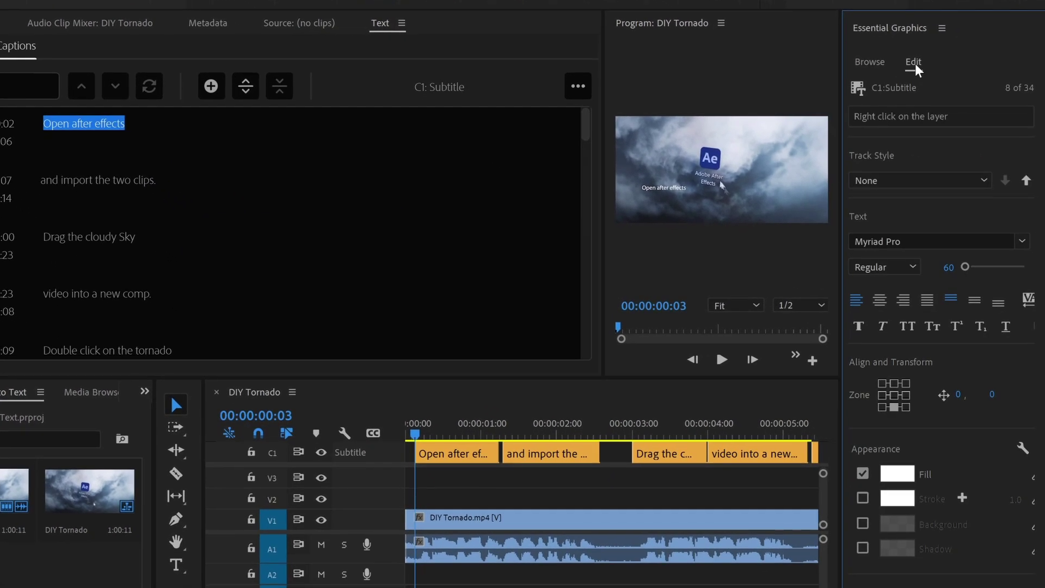
pyautogui.click(466, 454)
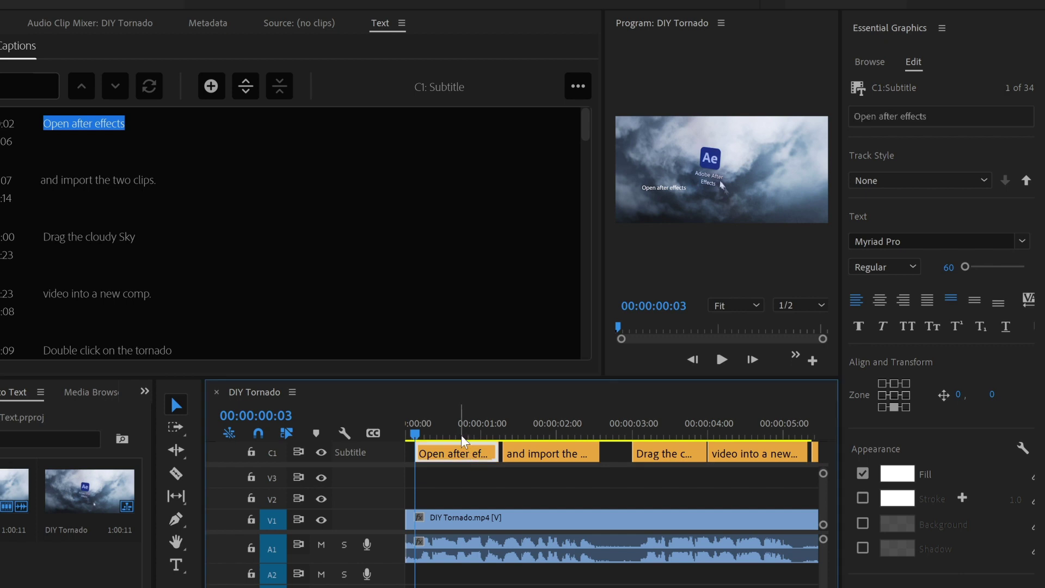
pyautogui.click(461, 422)
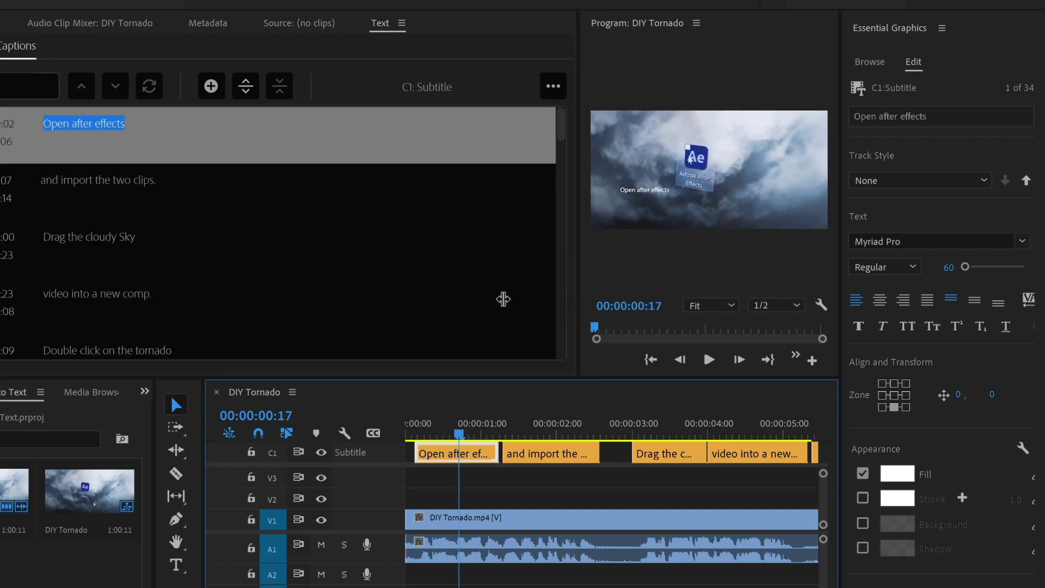
pyautogui.moveTo(503, 299); pyautogui.dragTo(420, 299)
# - Set the caption font to Arial Bold, the fill to yellow, and turn on a drop shadow
pyautogui.click(923, 240)
pyautogui.write('arial')
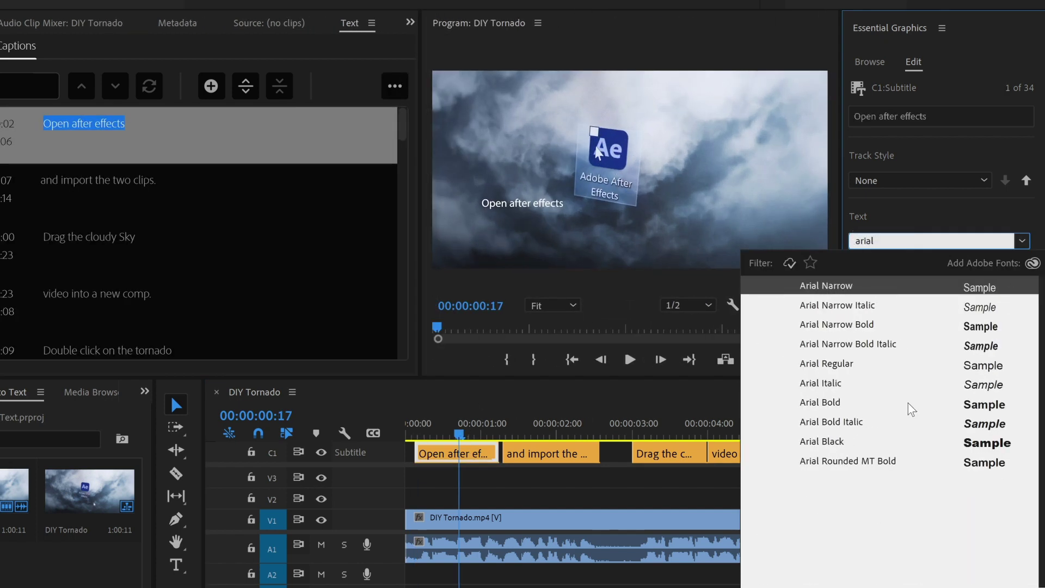
pyautogui.click(912, 409)
pyautogui.click(897, 473)
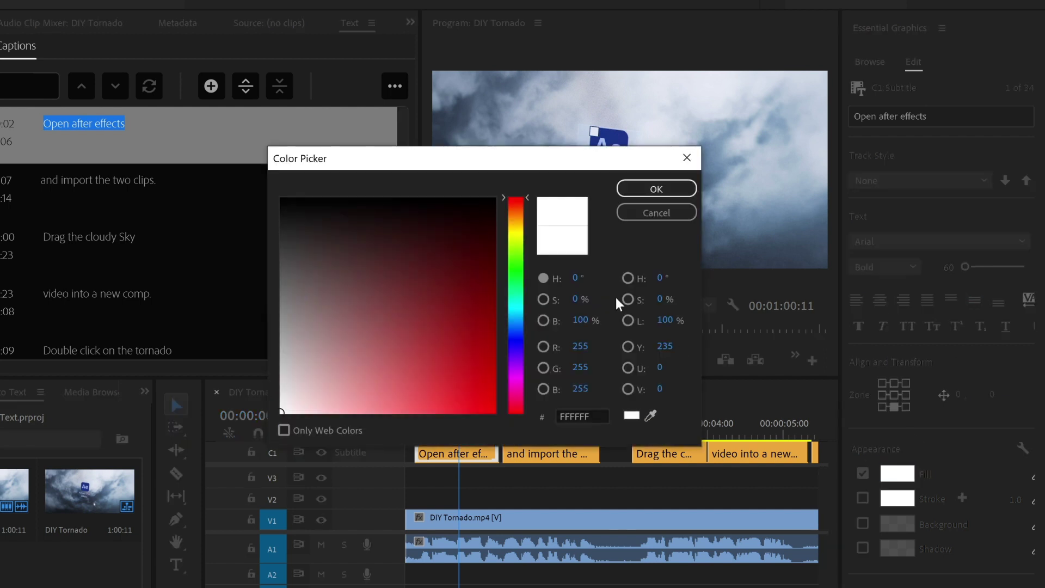
pyautogui.click(520, 231)
pyautogui.click(655, 189)
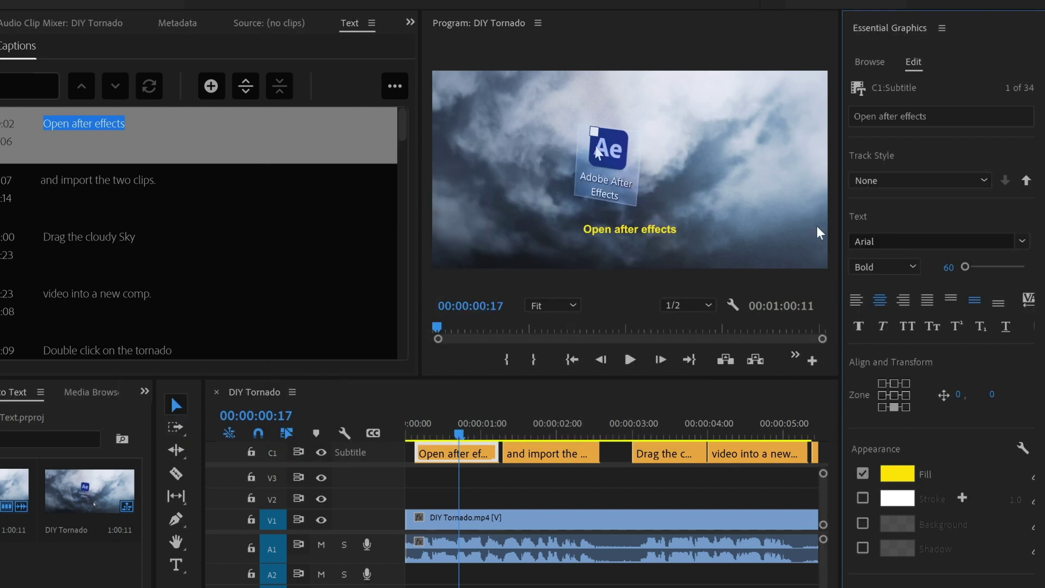
pyautogui.click(867, 546)
pyautogui.click(897, 549)
pyautogui.press('Escape')
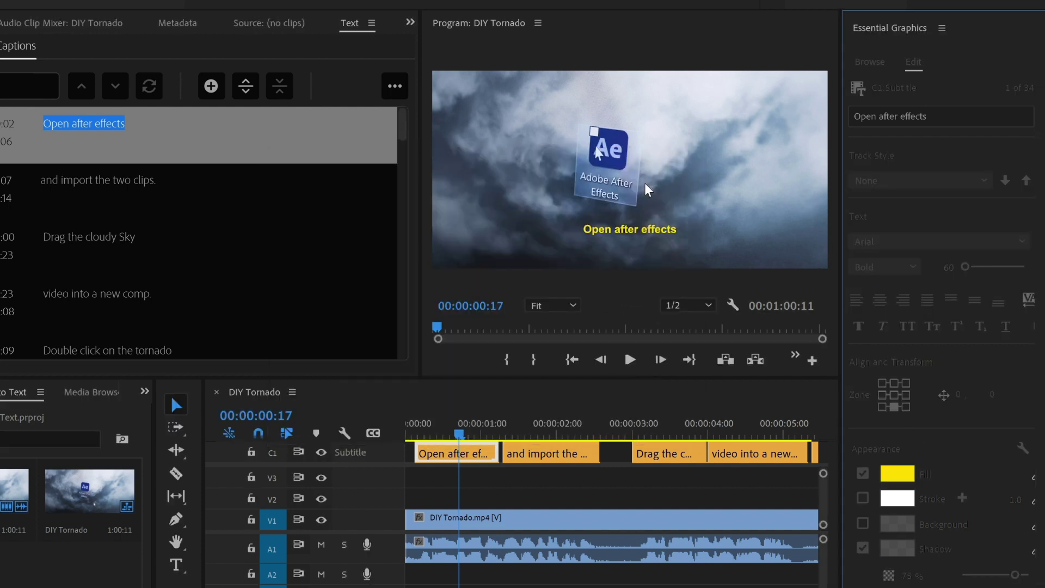
pyautogui.moveTo(505, 425); pyautogui.dragTo(462, 417)
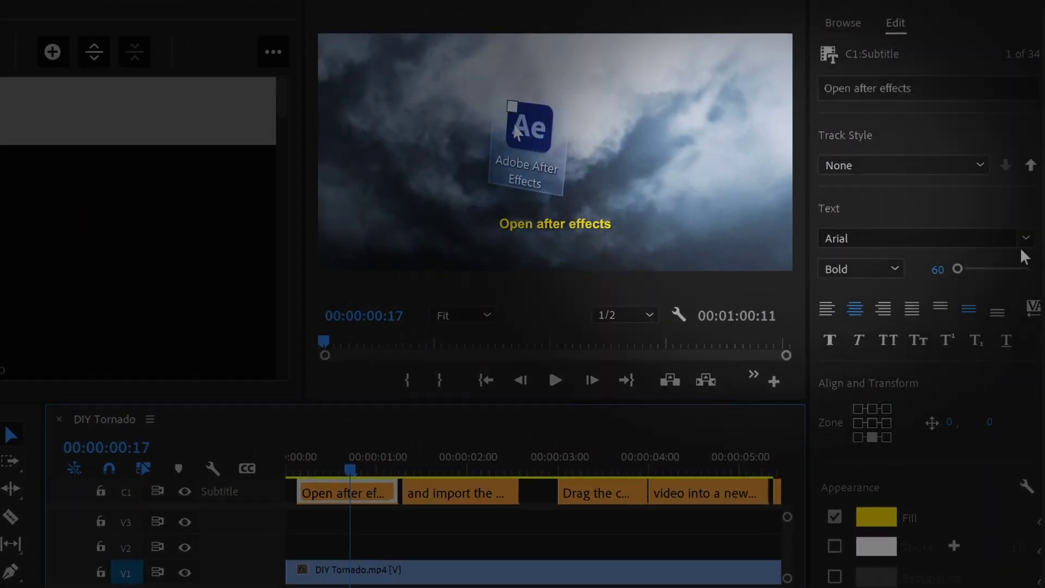
# - Save the caption look as a track style named 'Subtitle Style' and preview later captions
pyautogui.click(980, 165)
pyautogui.click(882, 190)
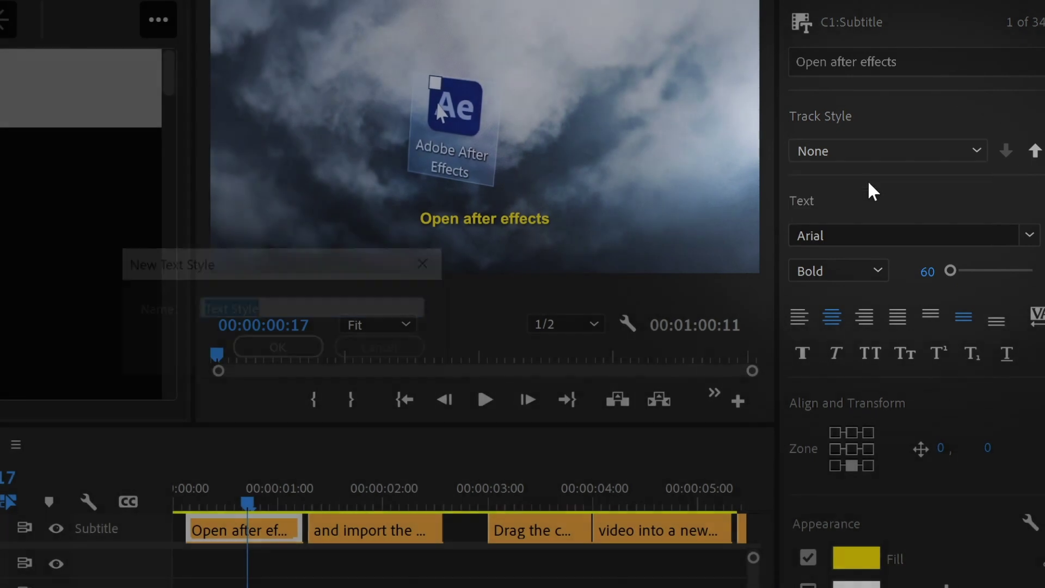
pyautogui.write('Subtitle Style')
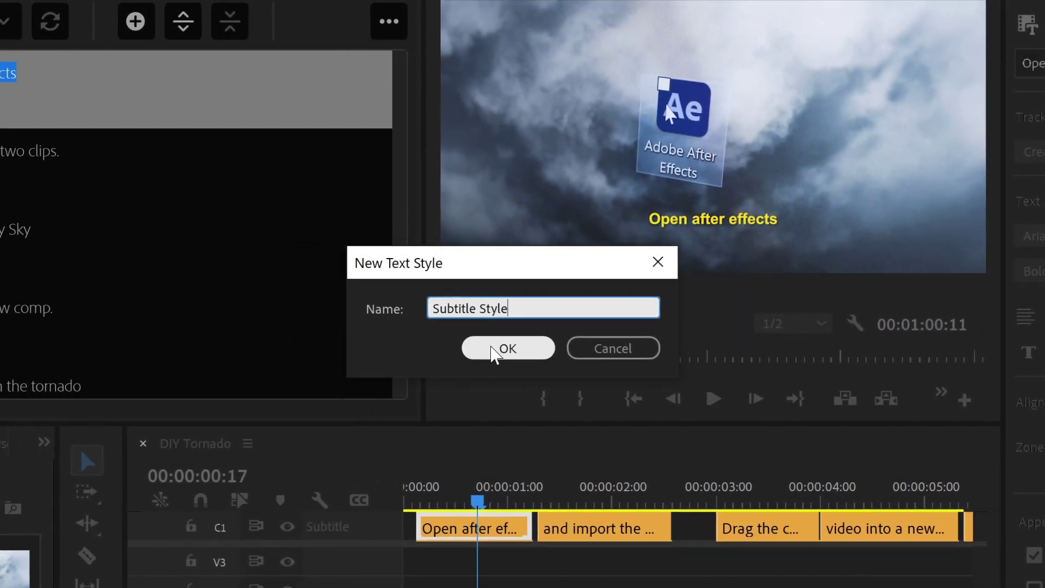
pyautogui.click(323, 349)
pyautogui.moveTo(507, 461); pyautogui.dragTo(851, 468)
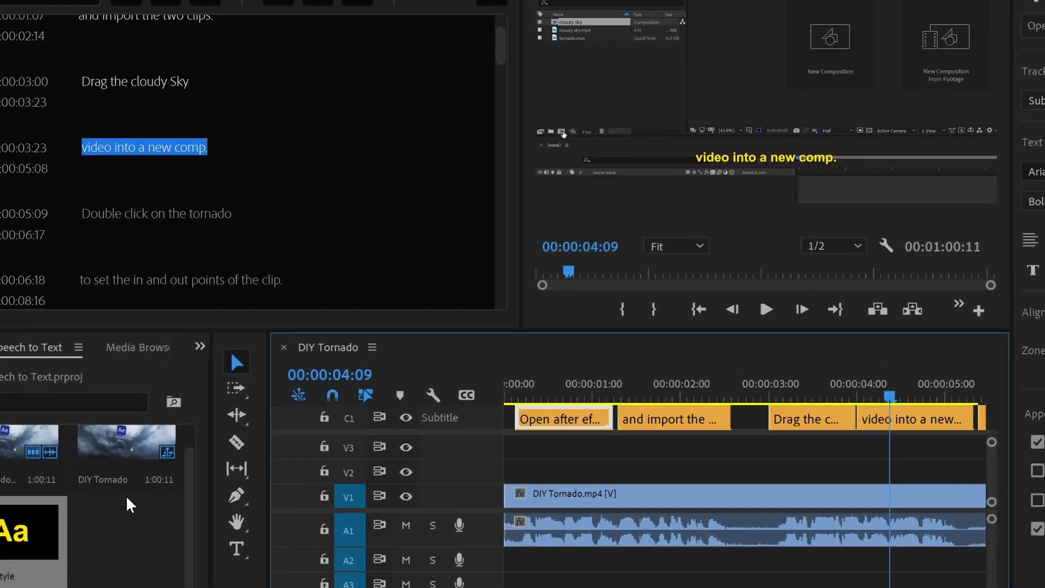
pyautogui.rightClick(0, 586)
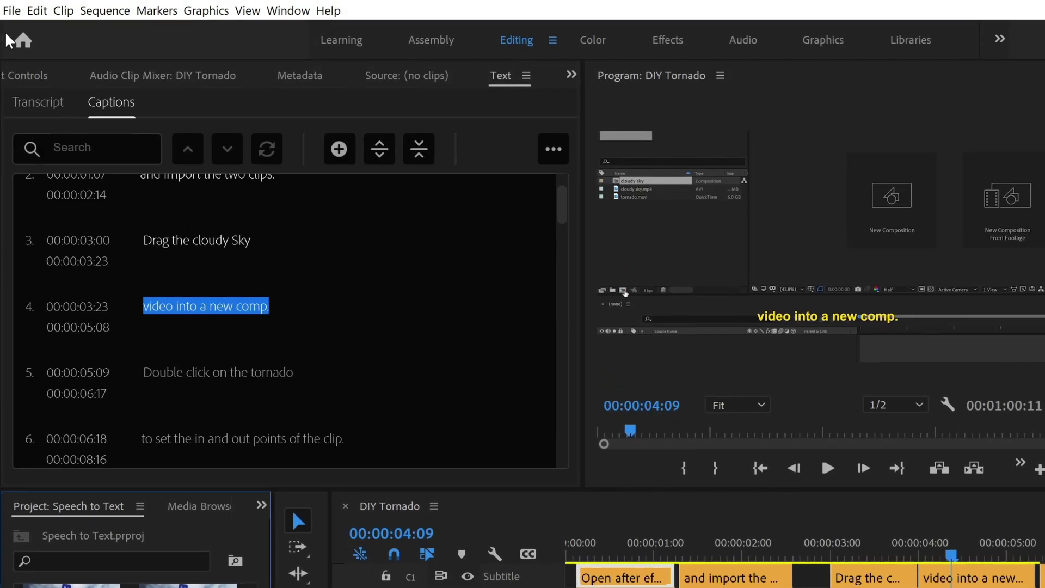
pyautogui.click(11, 11)
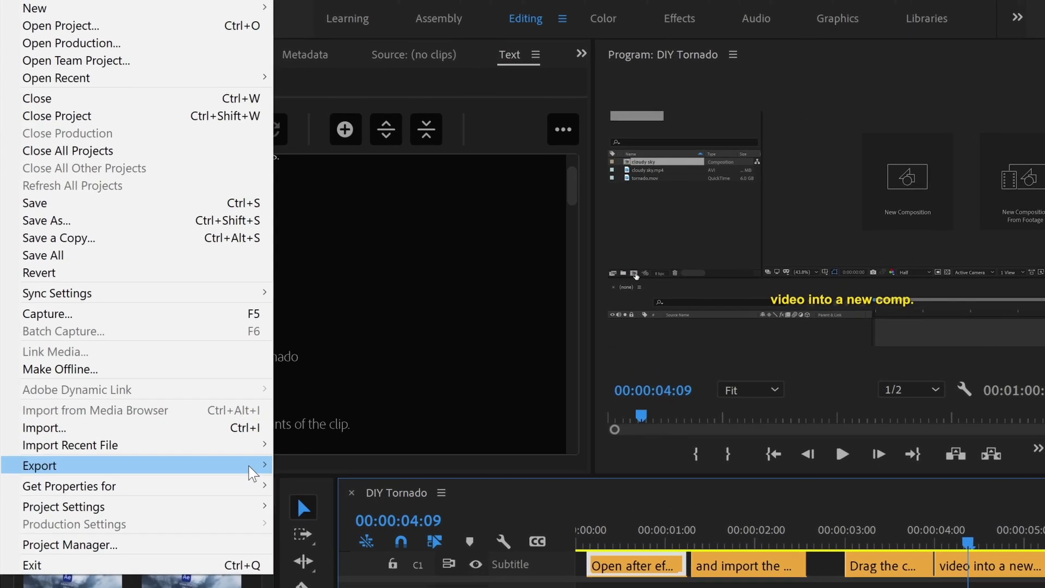
# - Choose File > Export > Media for the DIY Tornado sequence
pyautogui.moveTo(252, 469)
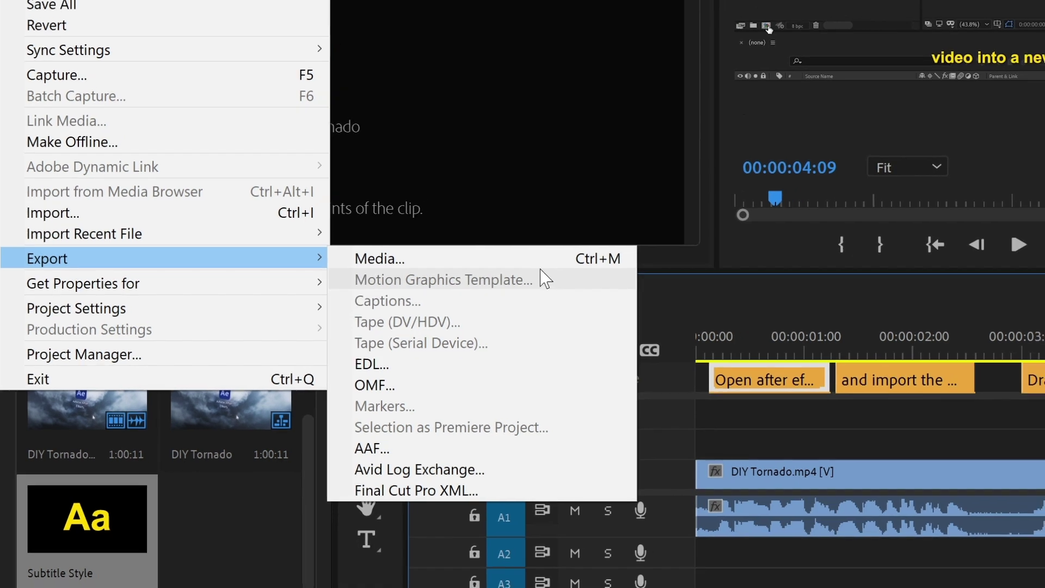
pyautogui.click(572, 253)
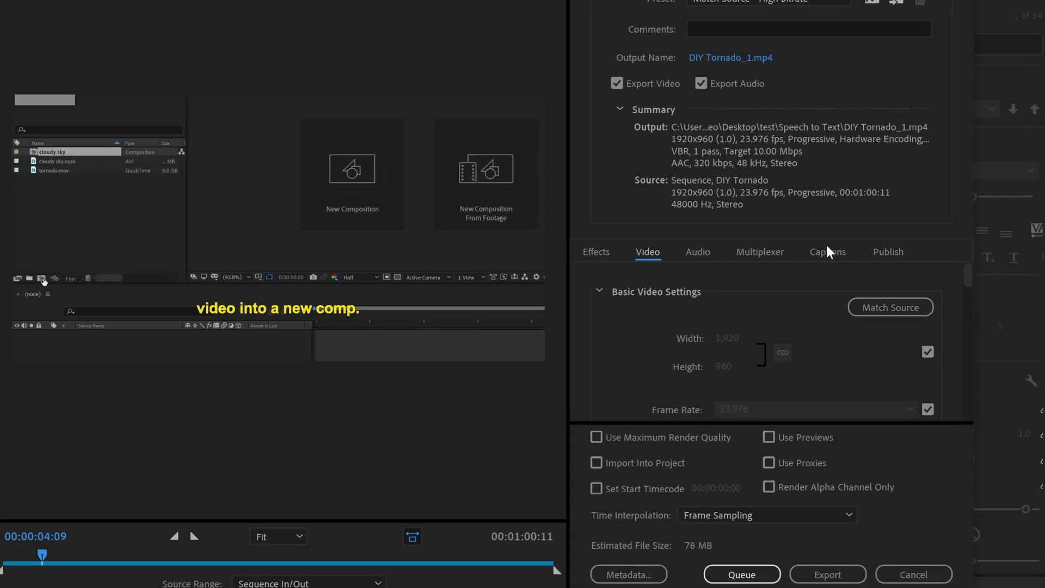
# - Export captions as a SubRip (.srt) sidecar file with SRT styling included
pyautogui.click(841, 280)
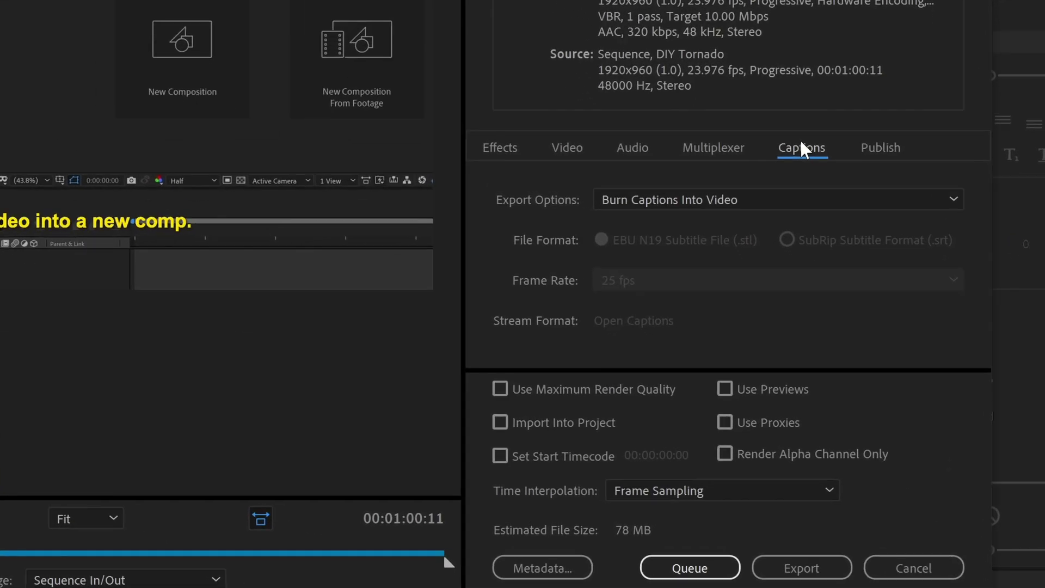
pyautogui.click(799, 245)
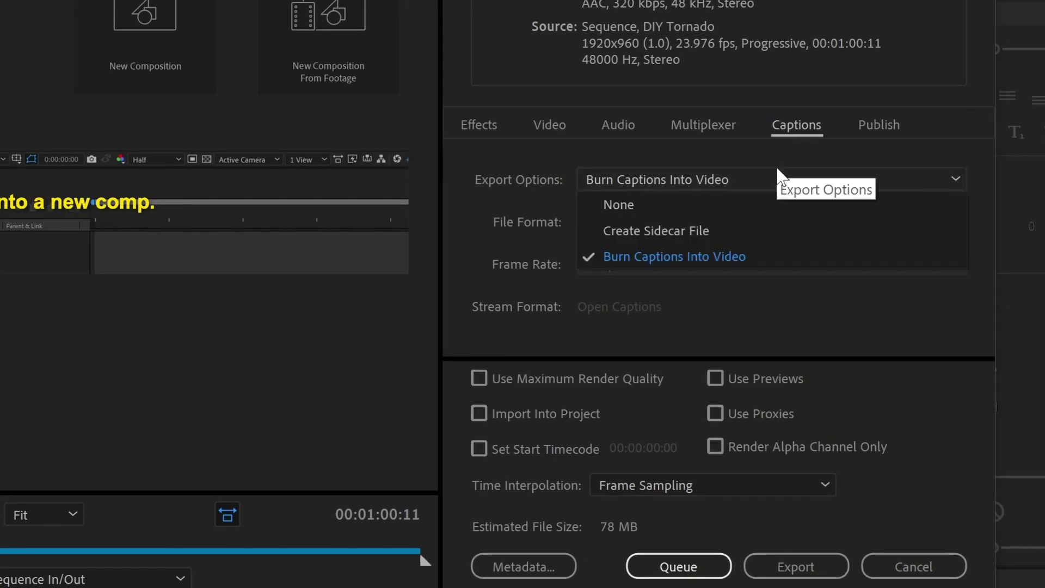
pyautogui.click(777, 231)
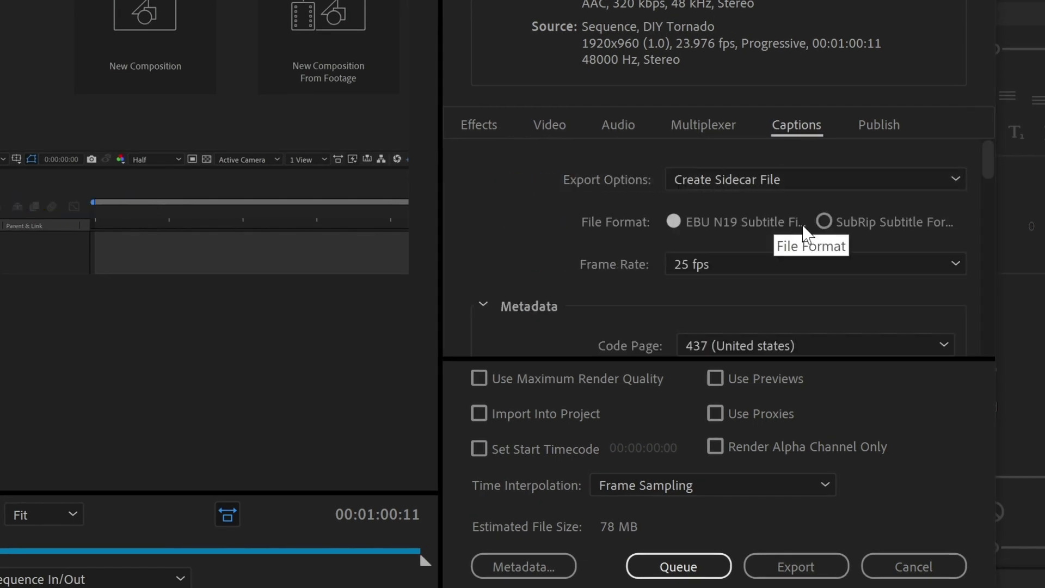
pyautogui.click(825, 222)
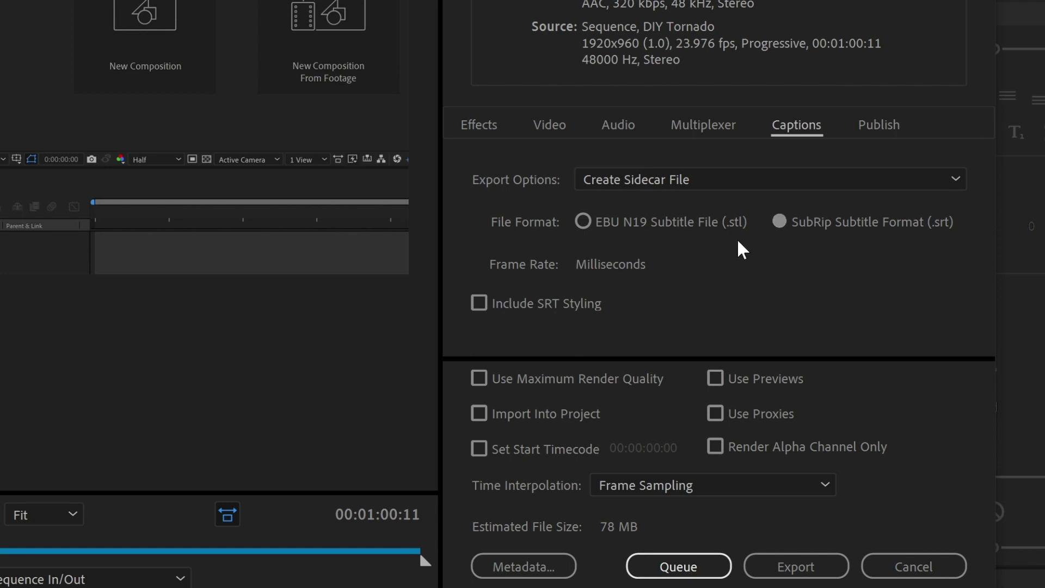
pyautogui.click(554, 307)
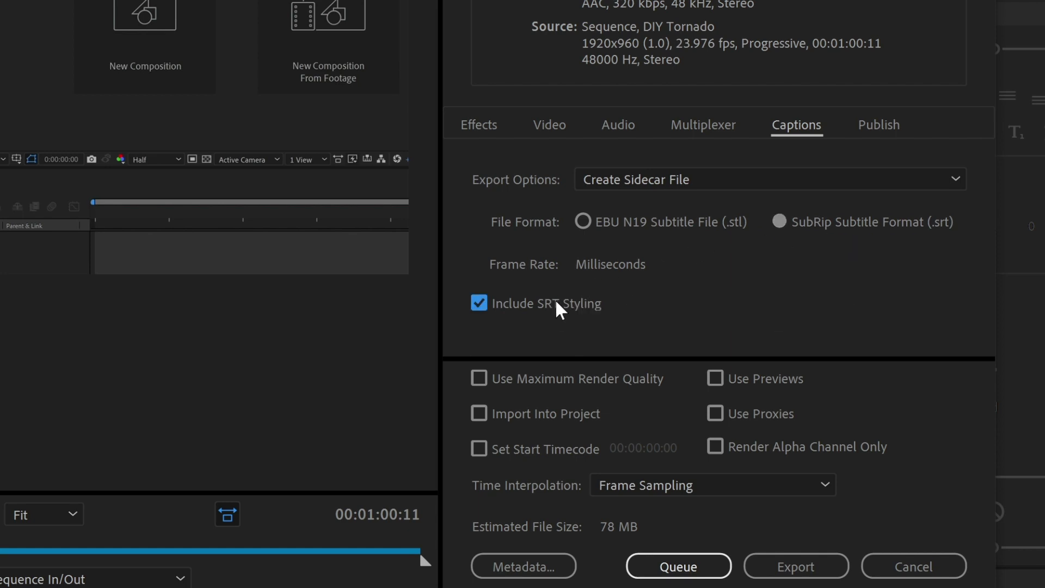